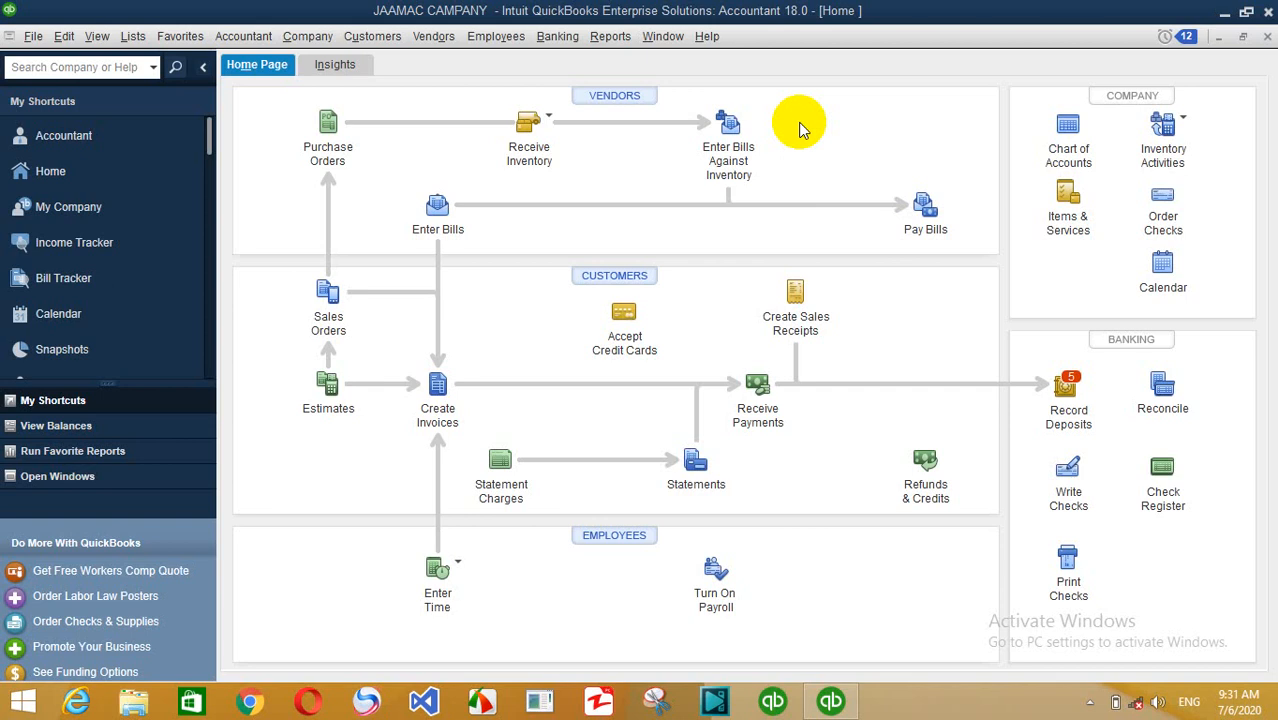
- Open the Balance Sheet Standard report and examine the ALL CASH balance
{"action": "left_click", "coordinate": [612, 38]}
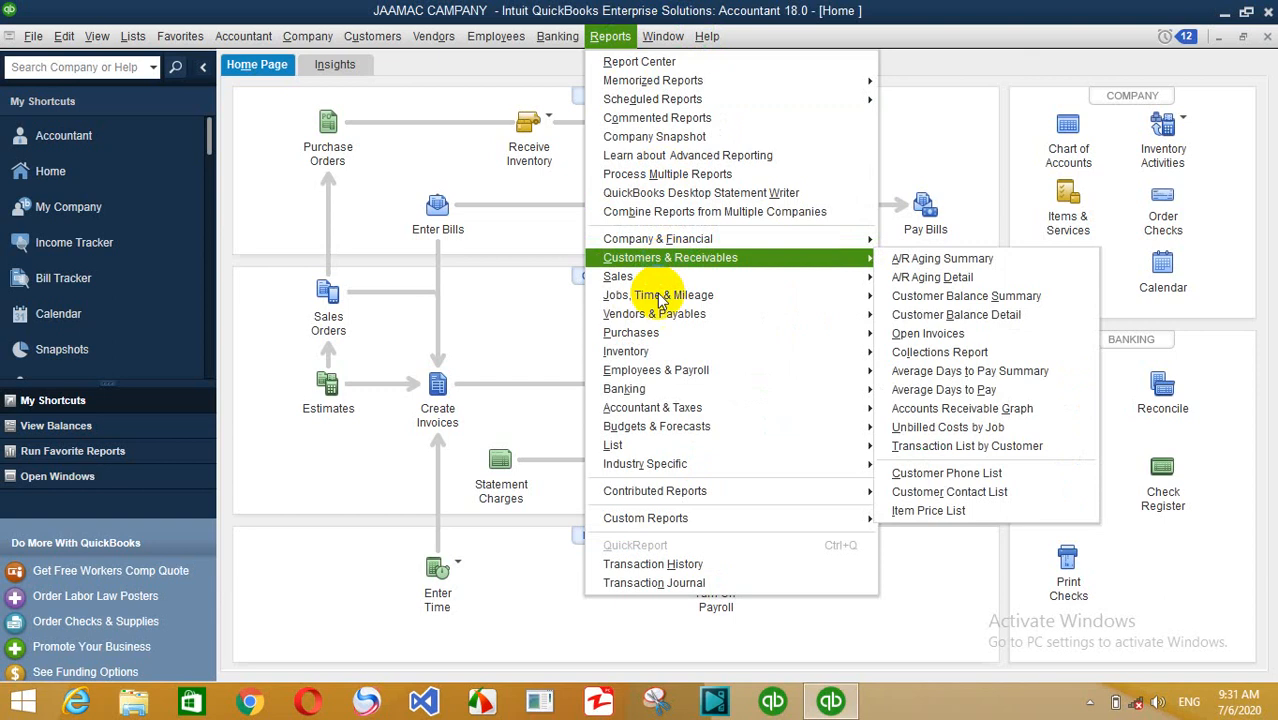
{"action": "mouse_move", "coordinate": [670, 242]}
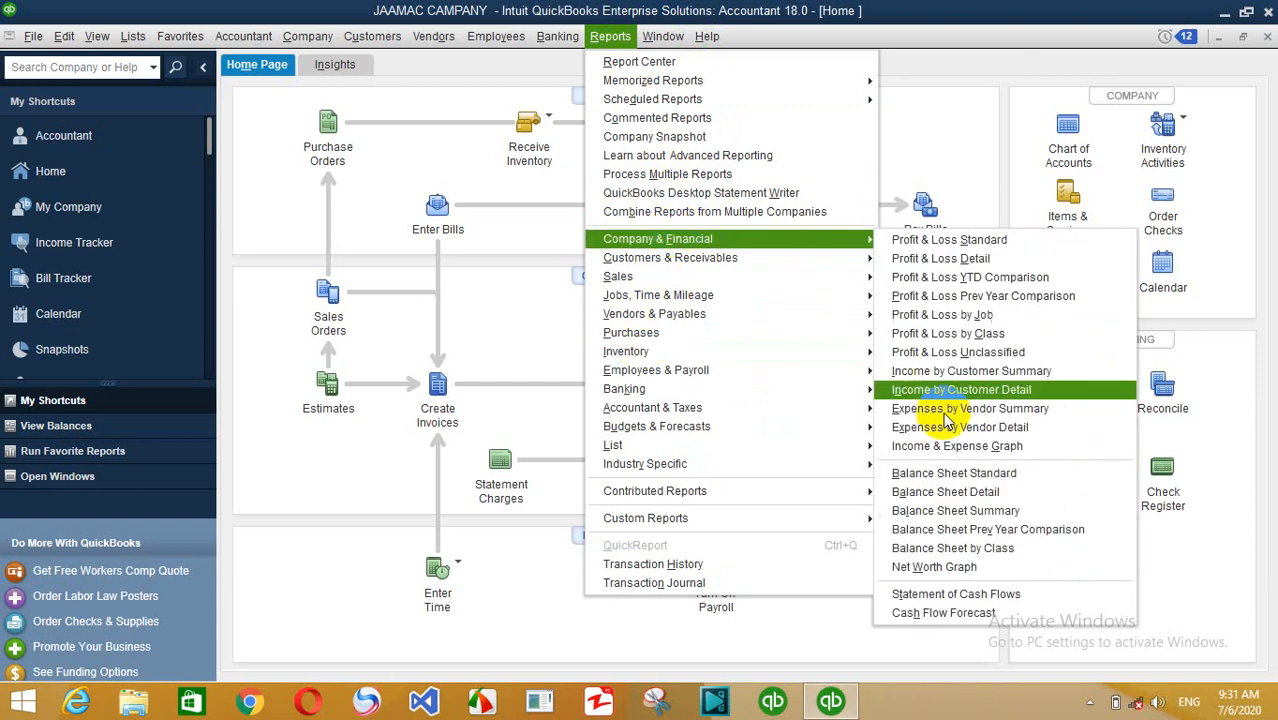
{"action": "left_click", "coordinate": [935, 472]}
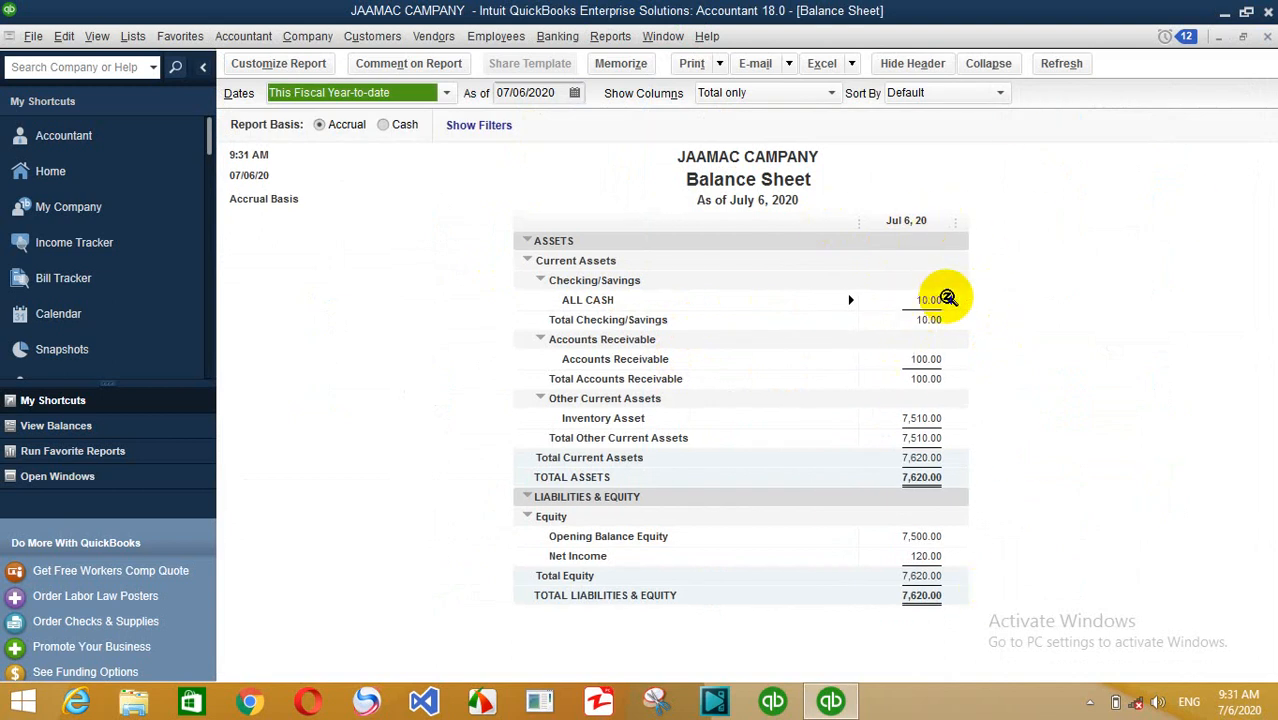
{"action": "left_click", "coordinate": [947, 299]}
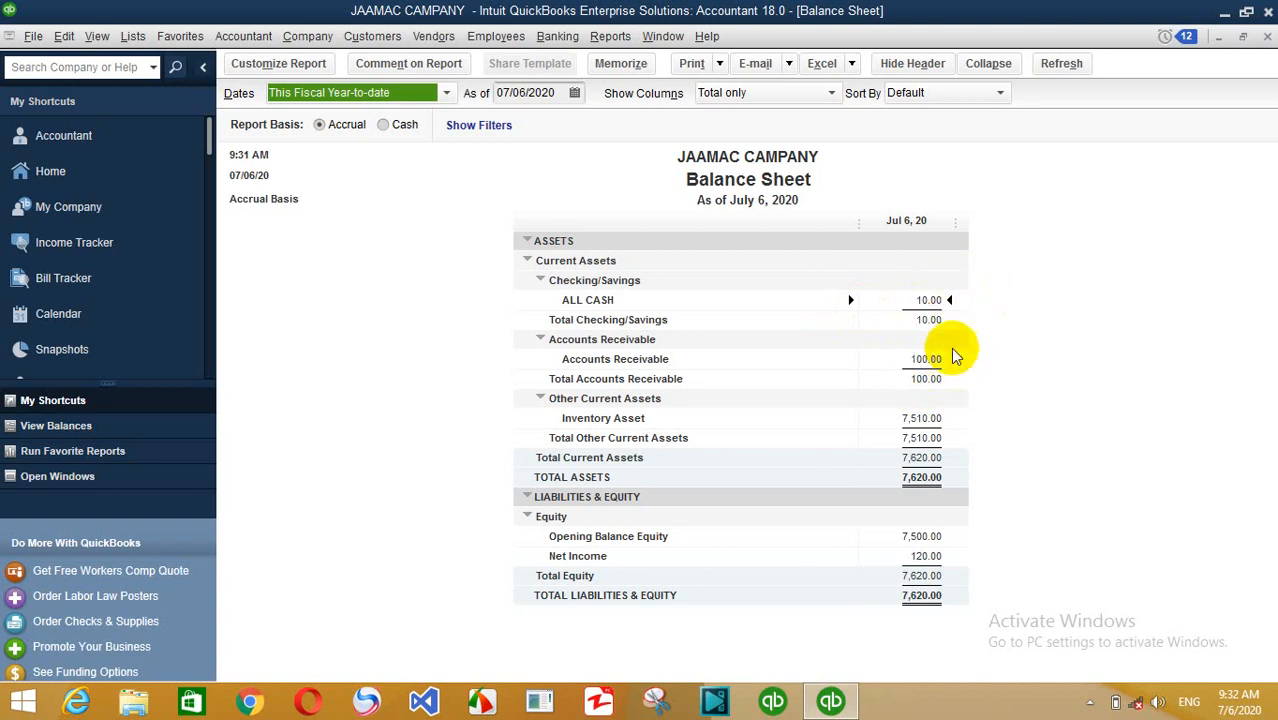
- Examine the transactions behind the Accounts Receivable balance, and close the reports to return to the home page
{"action": "double_click", "coordinate": [920, 360]}
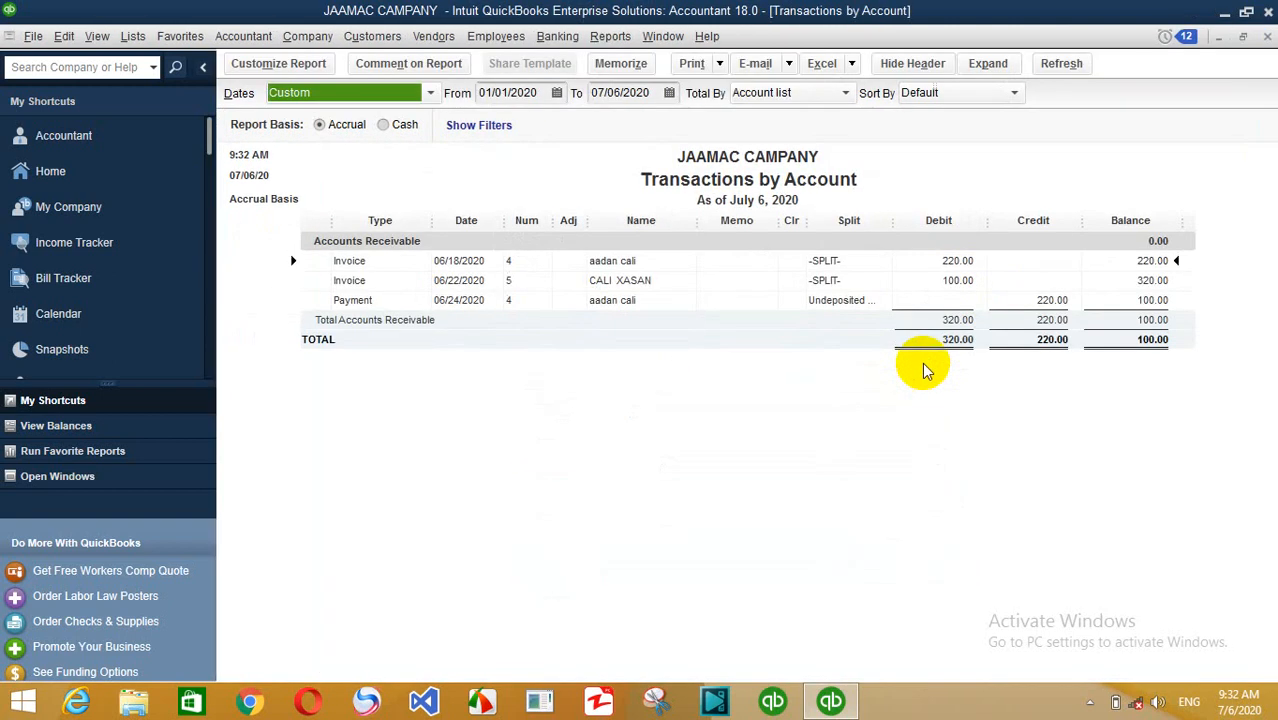
{"action": "key", "text": "Escape"}
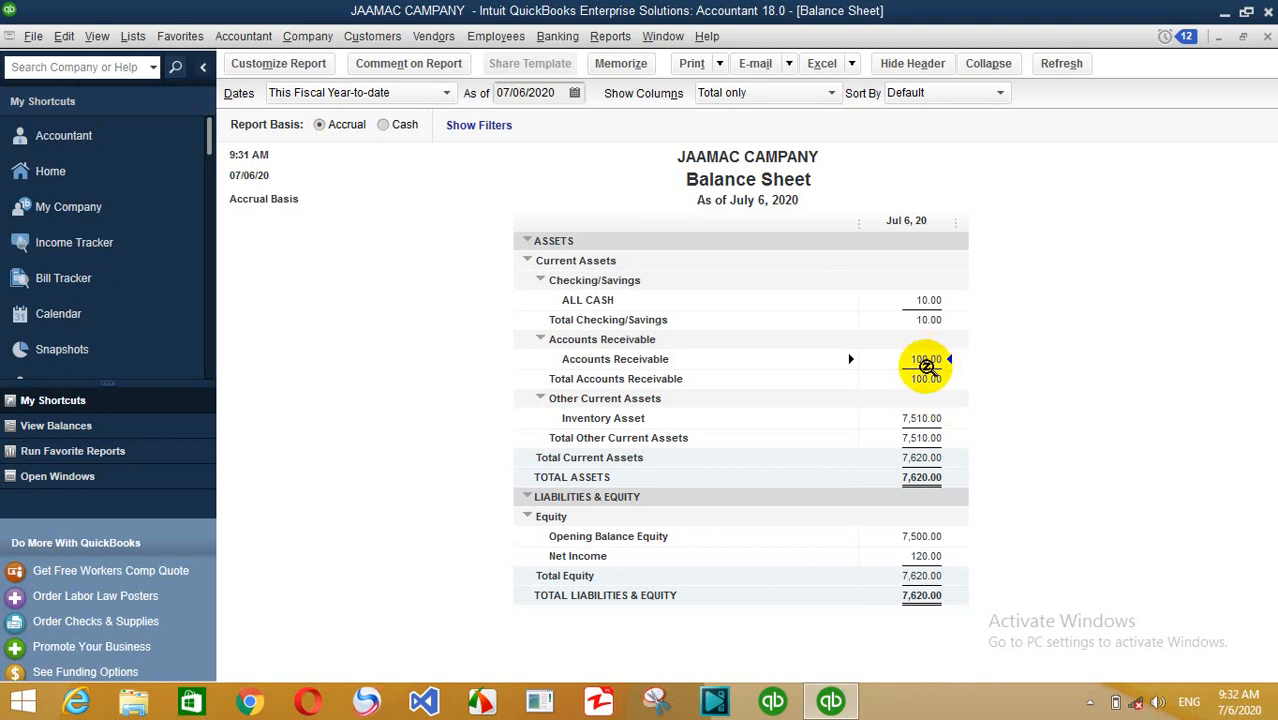
{"action": "double_click", "coordinate": [926, 366]}
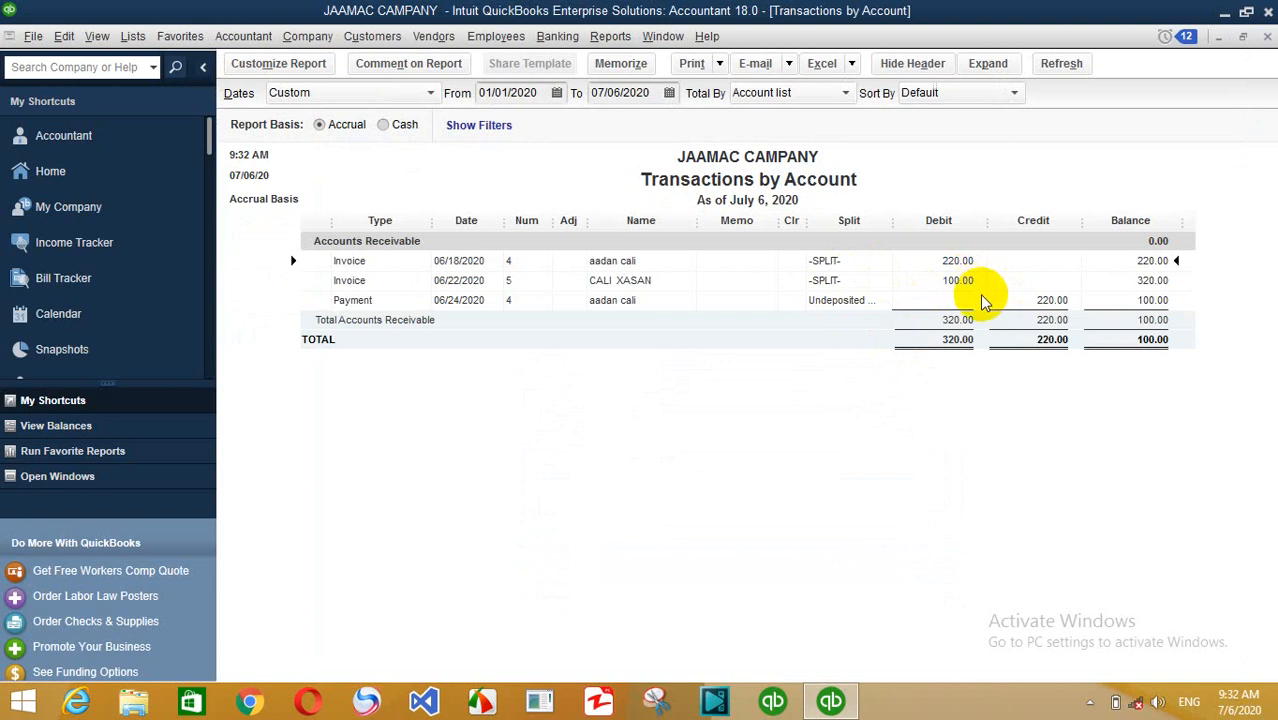
{"action": "key", "text": "Escape"}
{"action": "key", "text": "Escape"}
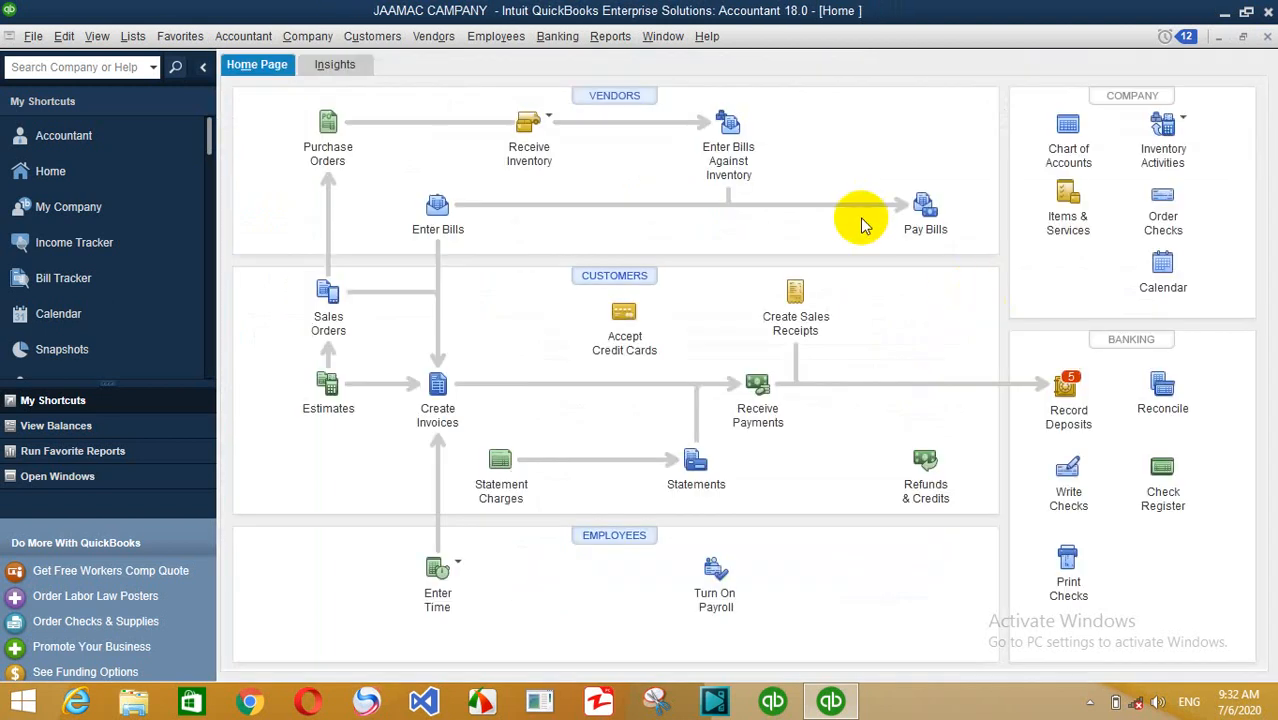
- Start a customer payment and select the customer with the open invoice number 5 as the payer
{"action": "key", "text": "alt+u"}
{"action": "key", "text": "p"}
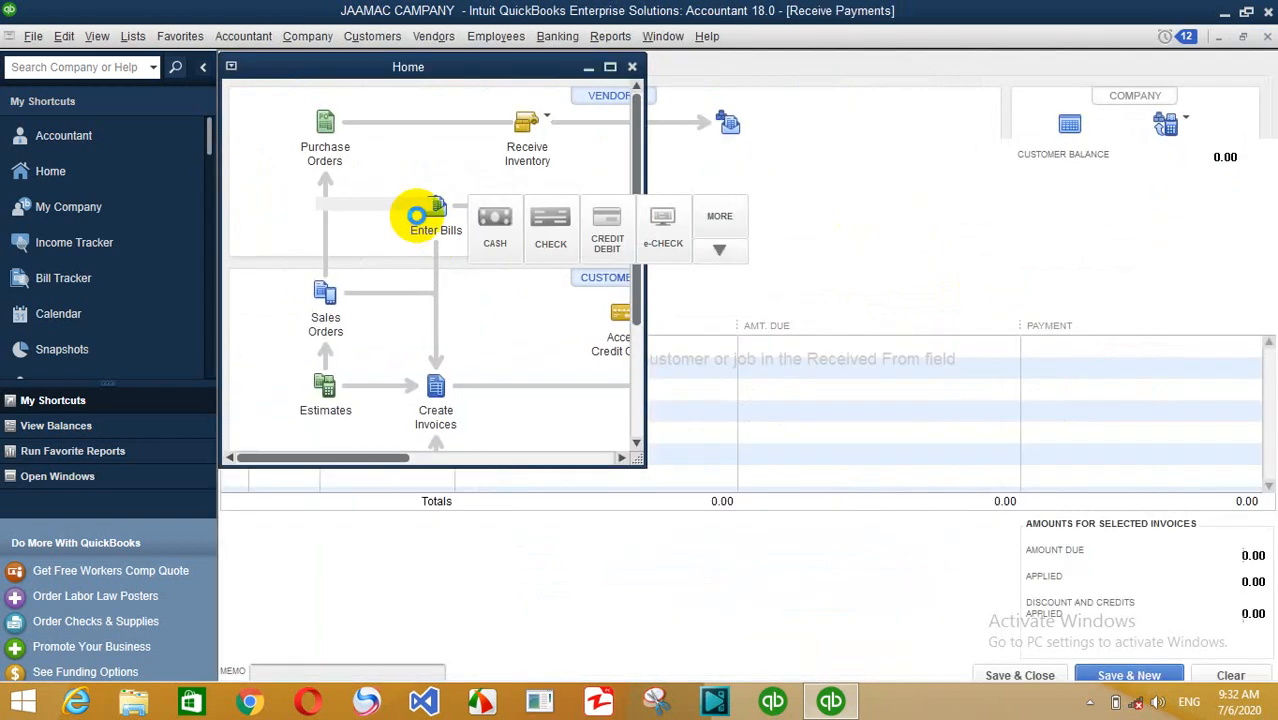
{"action": "left_click", "coordinate": [385, 36]}
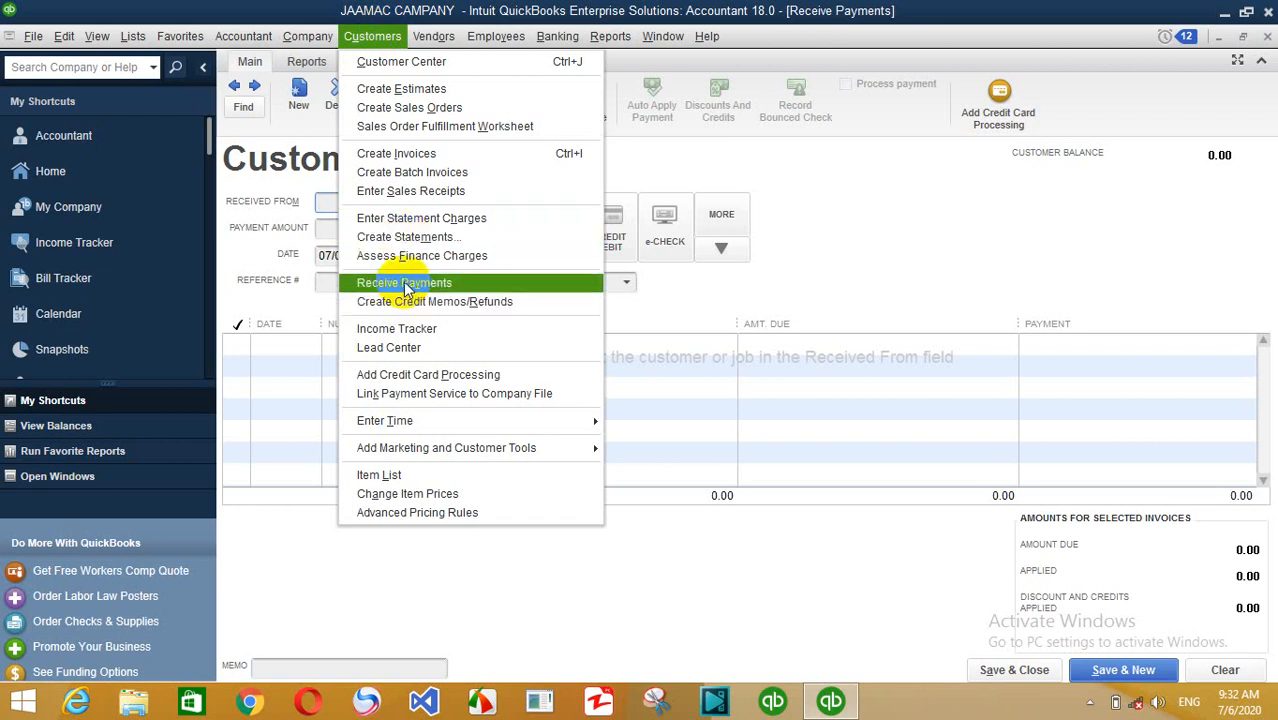
{"action": "left_click", "coordinate": [636, 383]}
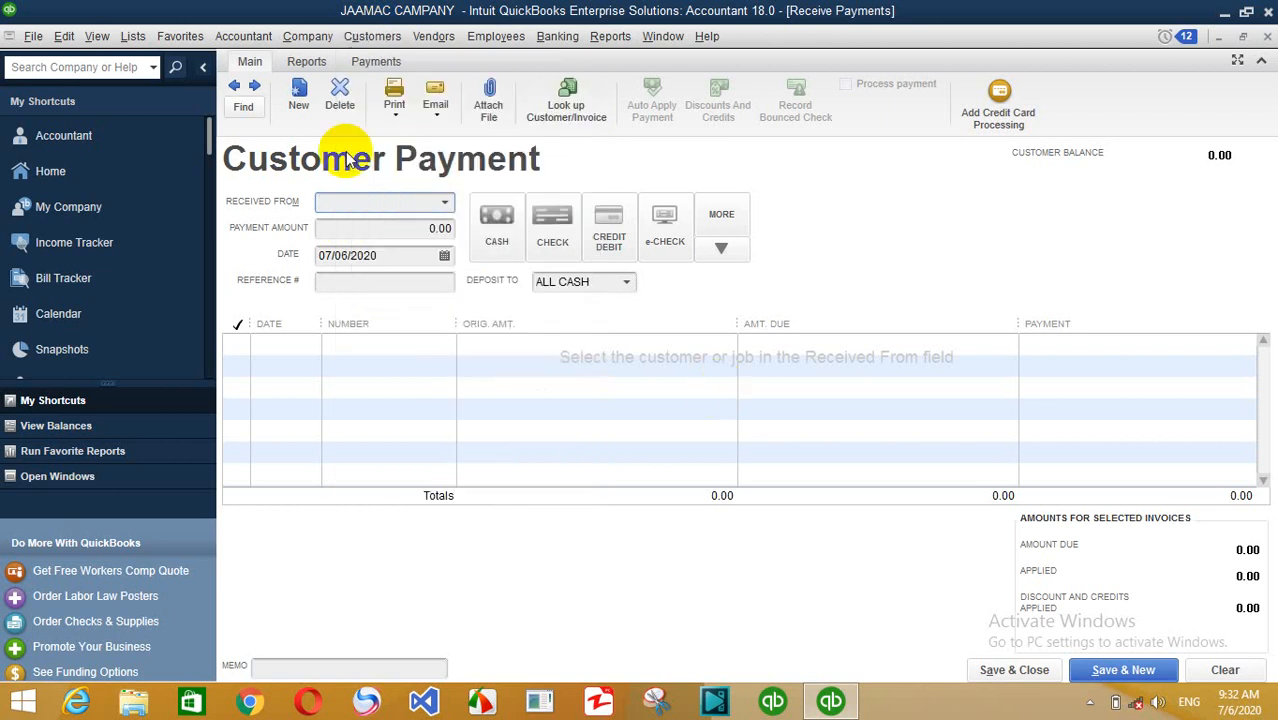
{"action": "type", "text": "CA"}
{"action": "key", "text": "Tab"}
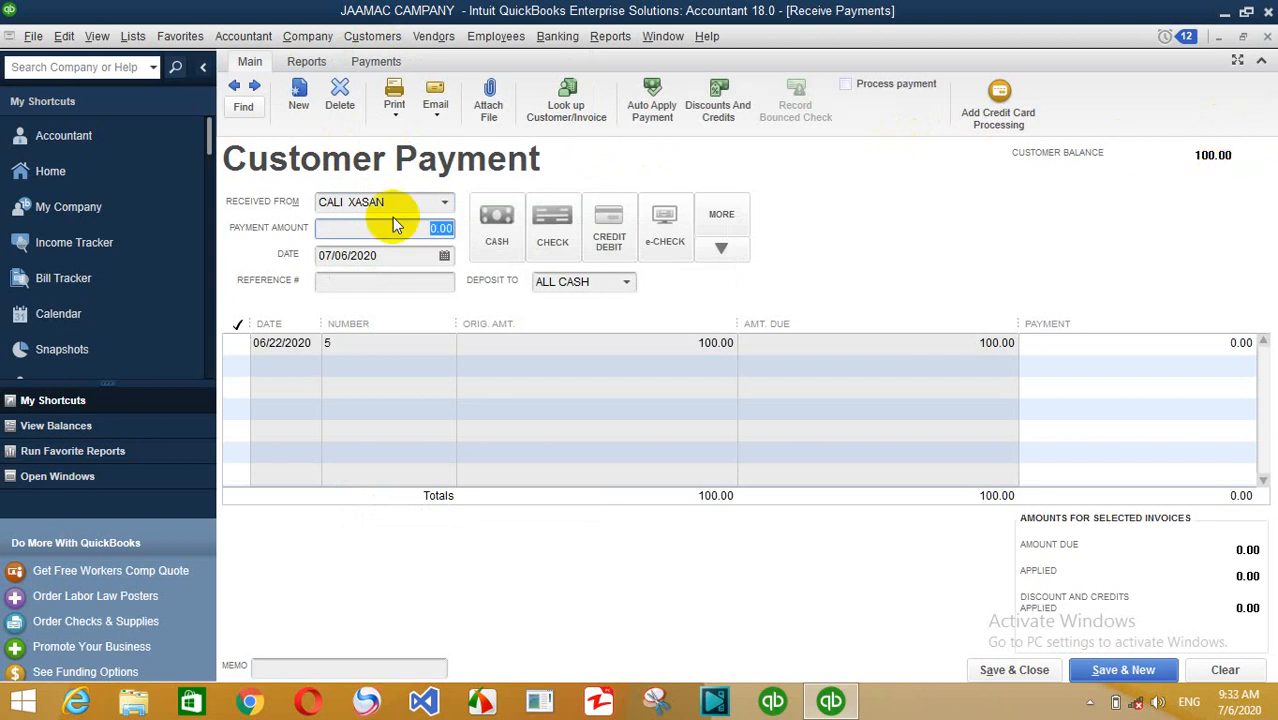
- Enter a payment amount of 100 with reference number 8, save the payment and close the payment form
{"action": "type", "text": "100"}
{"action": "key", "text": "Tab"}
{"action": "key", "text": "Tab"}
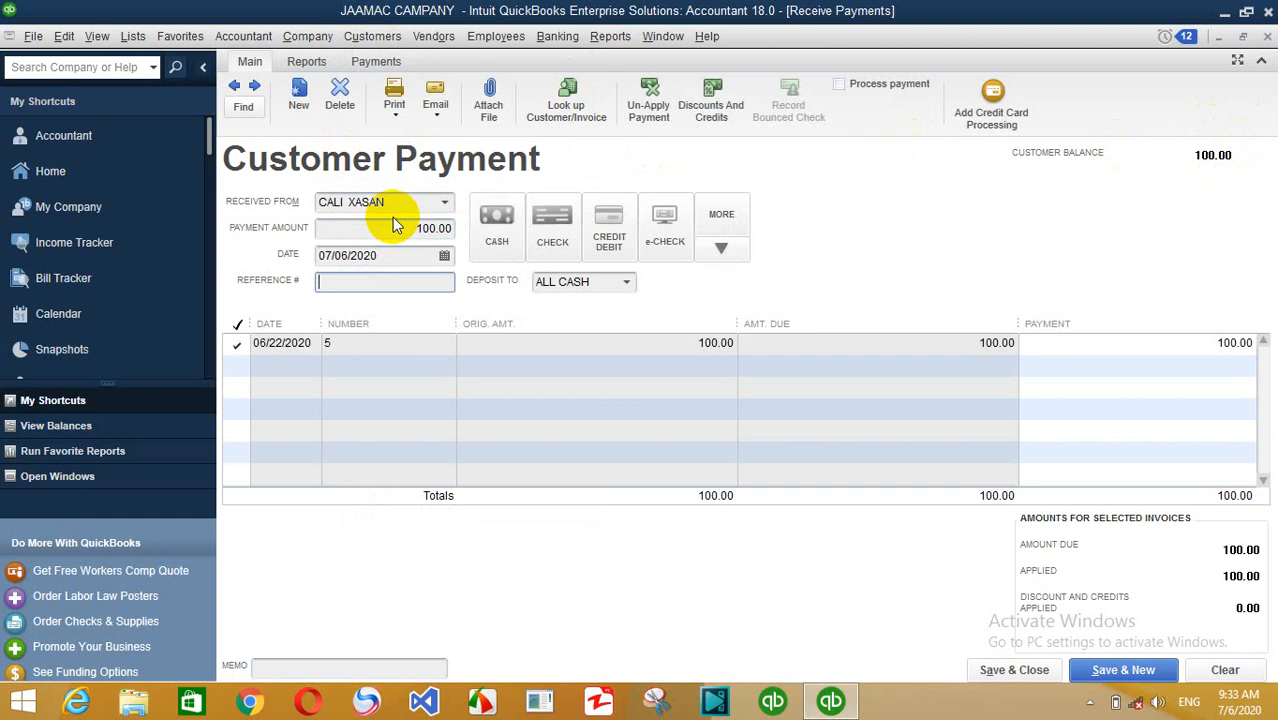
{"action": "type", "text": "888"}
{"action": "key", "text": "BackSpace"}
{"action": "key", "text": "BackSpace"}
{"action": "key", "text": "Return"}
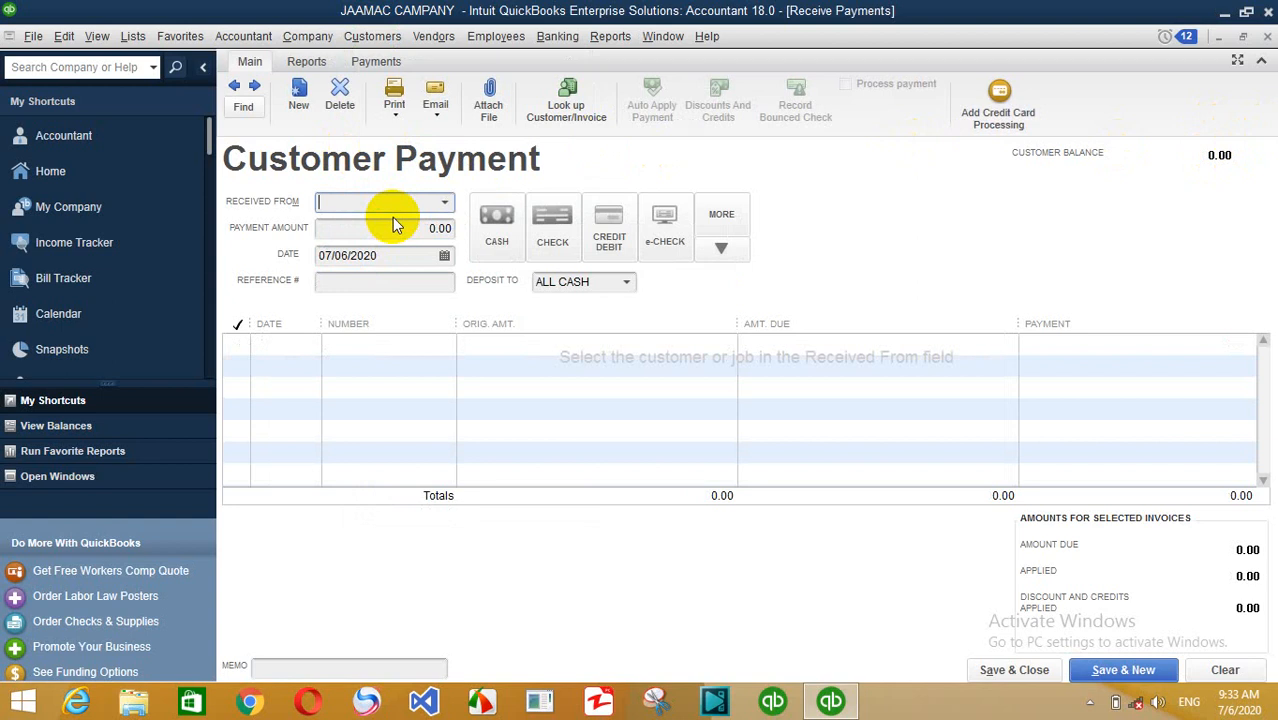
{"action": "key", "text": "Escape"}
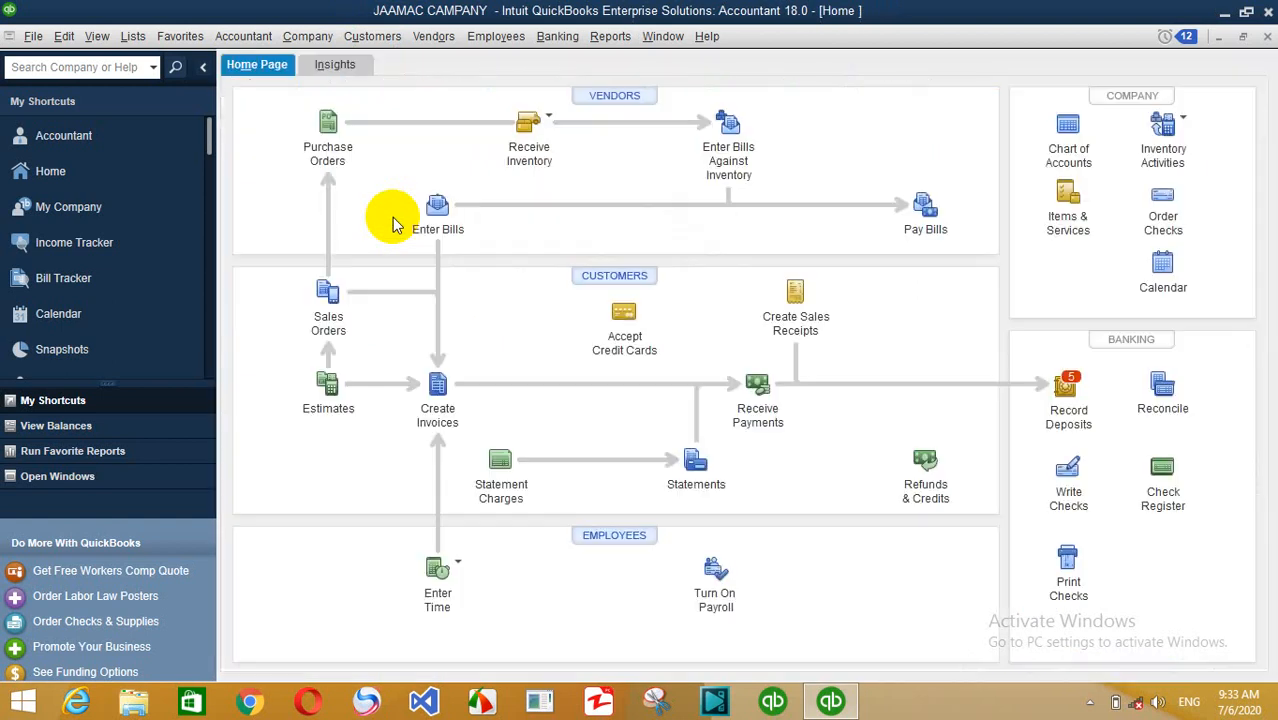
- Review the Balance Sheet Standard report again to check the cash and receivable balances, and close it
{"action": "left_click", "coordinate": [610, 36]}
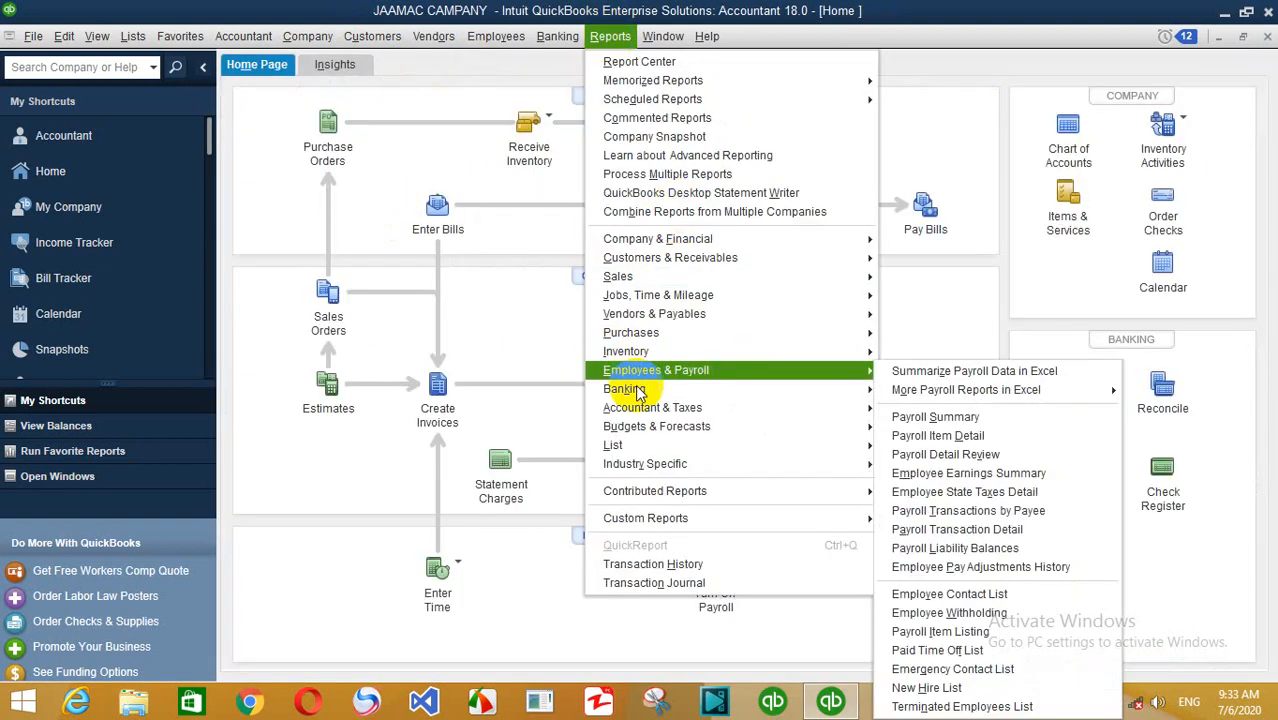
{"action": "mouse_move", "coordinate": [742, 240]}
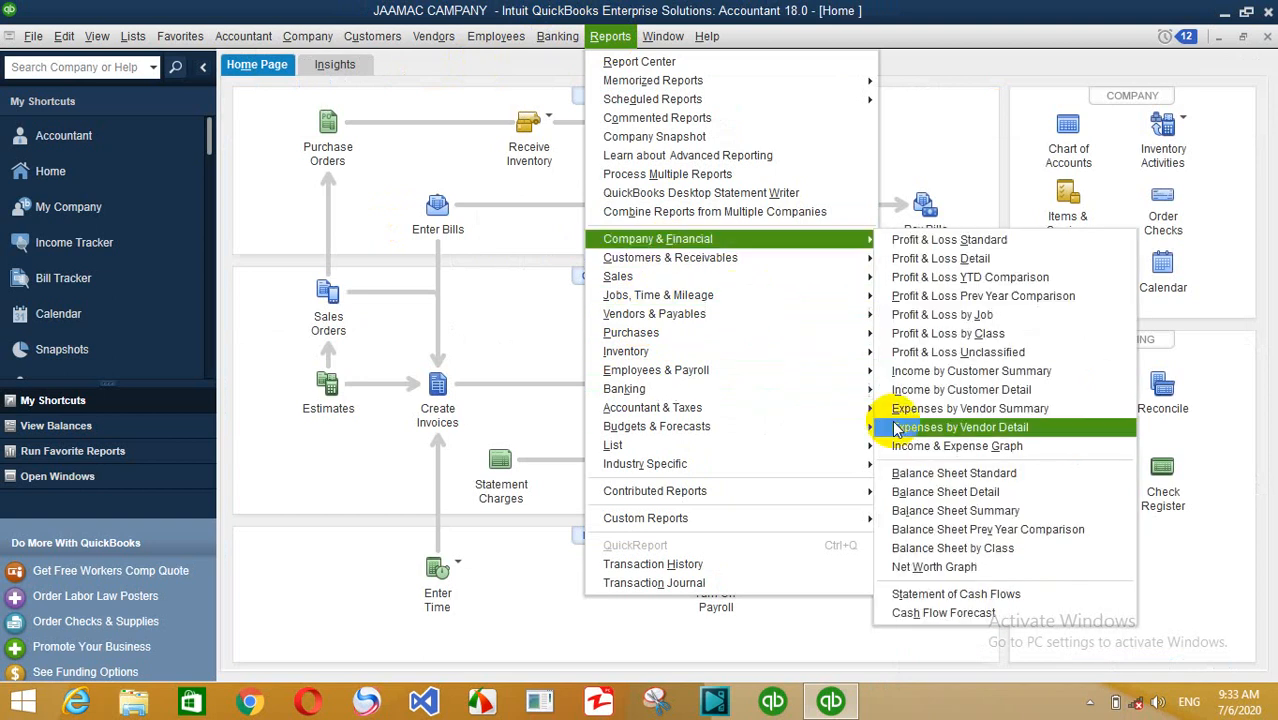
{"action": "left_click", "coordinate": [933, 474]}
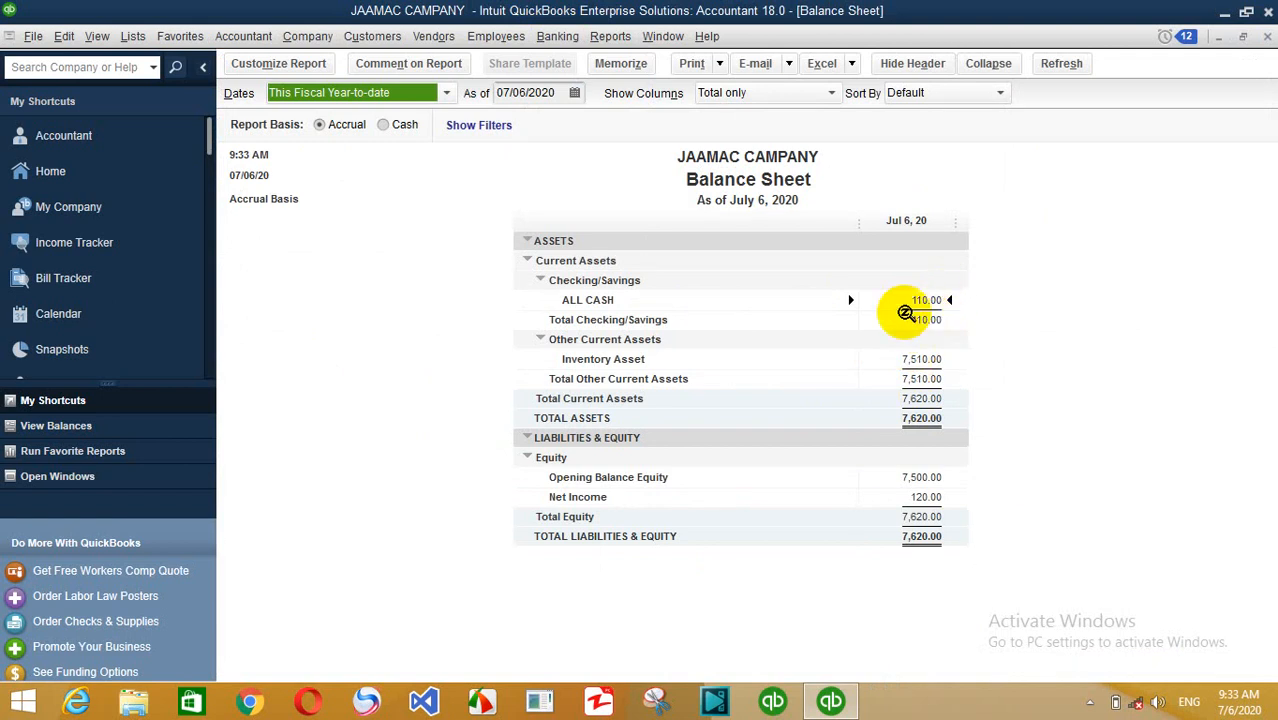
{"action": "key", "text": "Escape"}
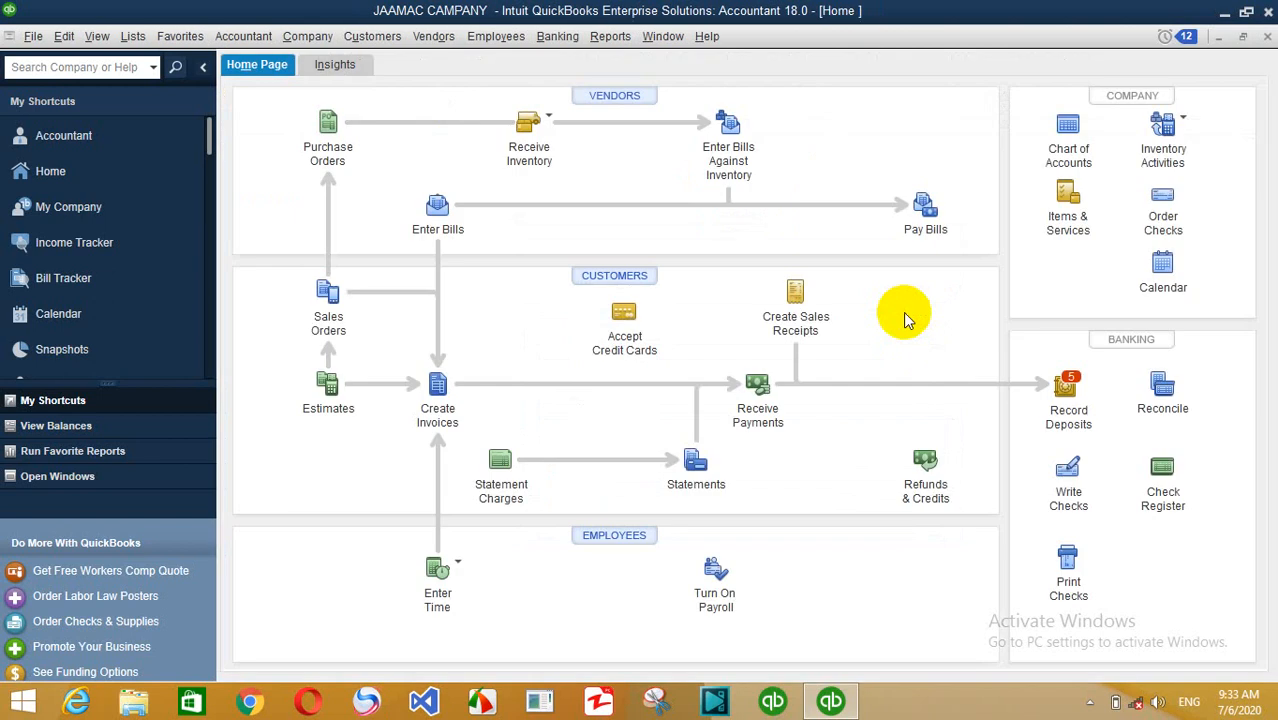
- Start a new account of type Expense from the Chart of Accounts
{"action": "left_click", "coordinate": [380, 36]}
{"action": "left_click", "coordinate": [370, 36]}
{"action": "left_click", "coordinate": [133, 36]}
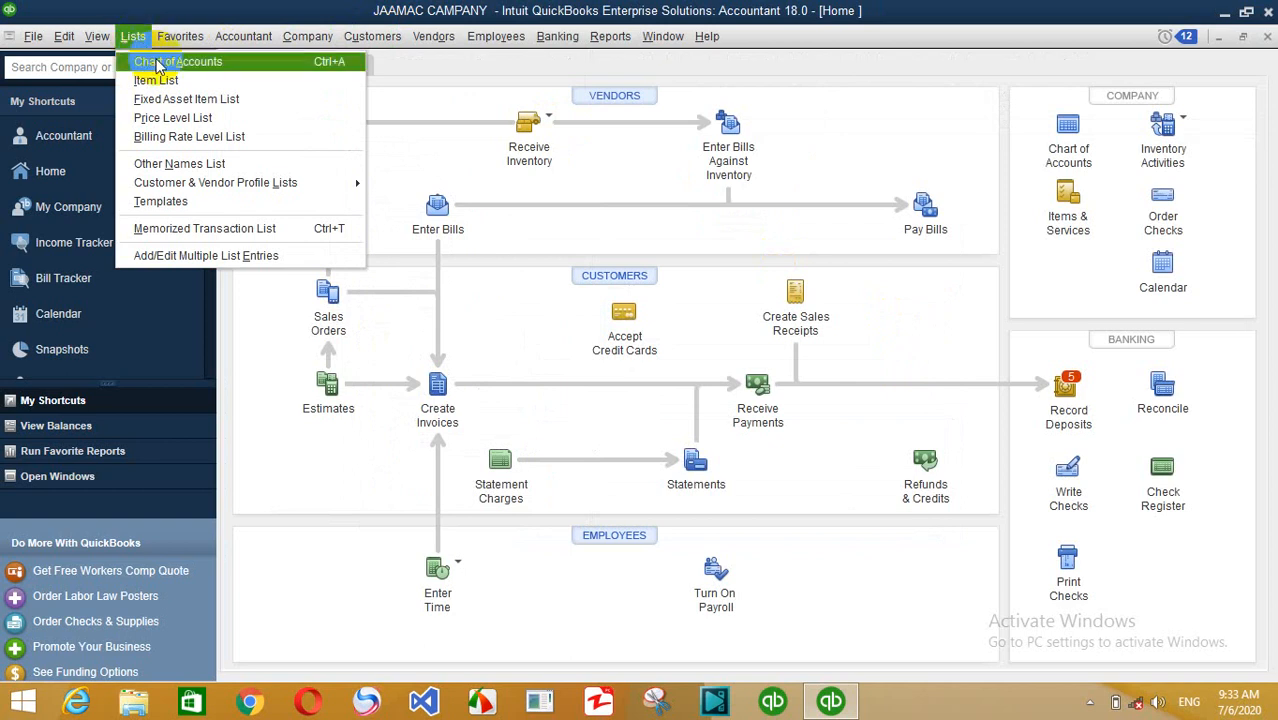
{"action": "left_click", "coordinate": [160, 62]}
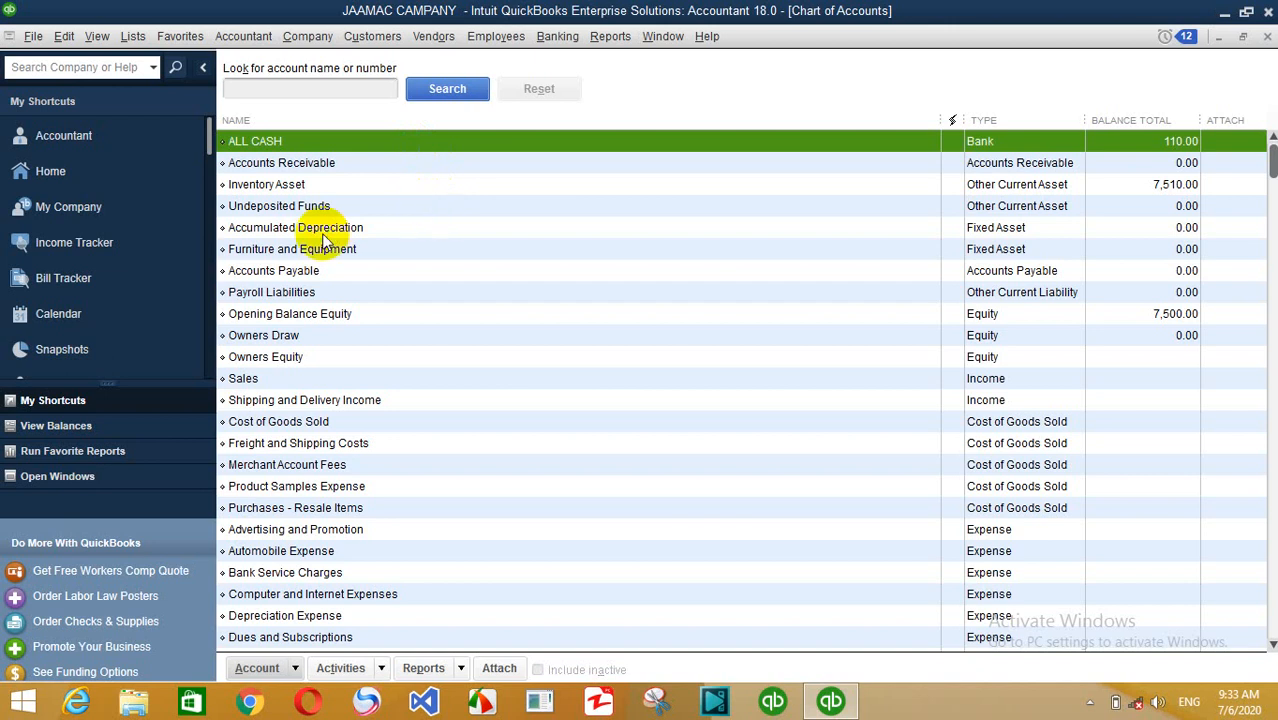
{"action": "right_click", "coordinate": [431, 236]}
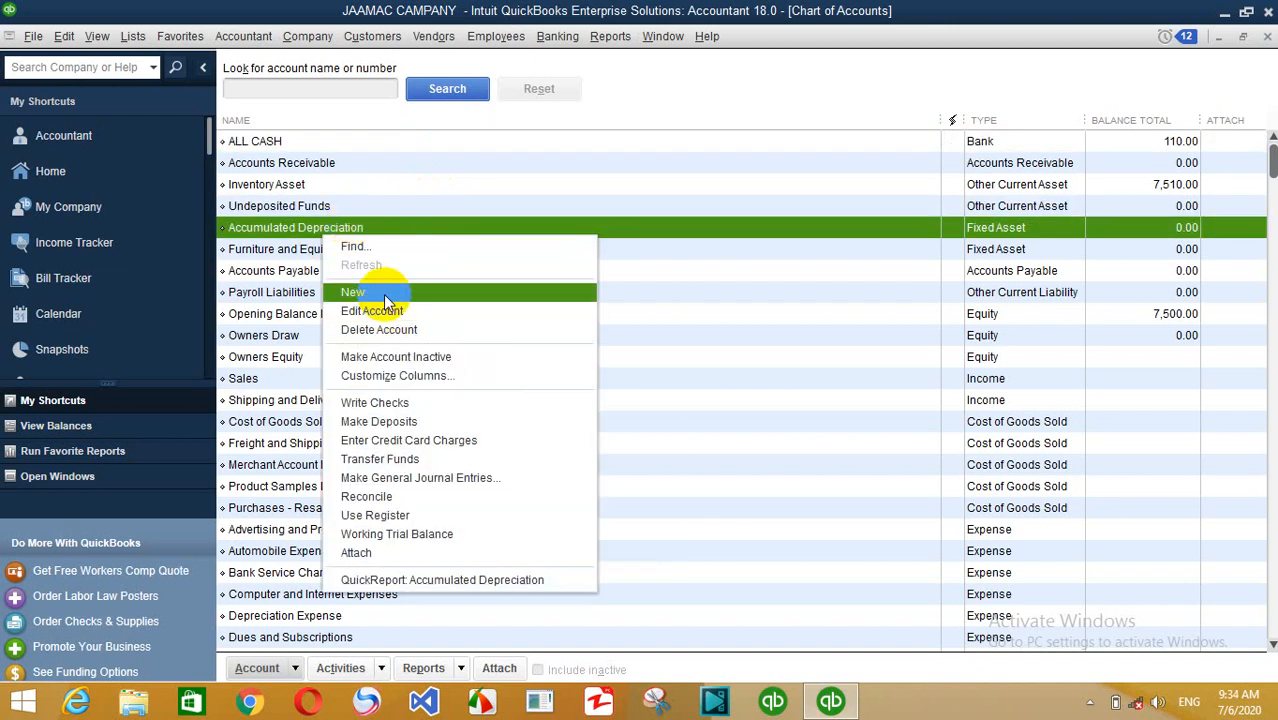
{"action": "left_click", "coordinate": [384, 294]}
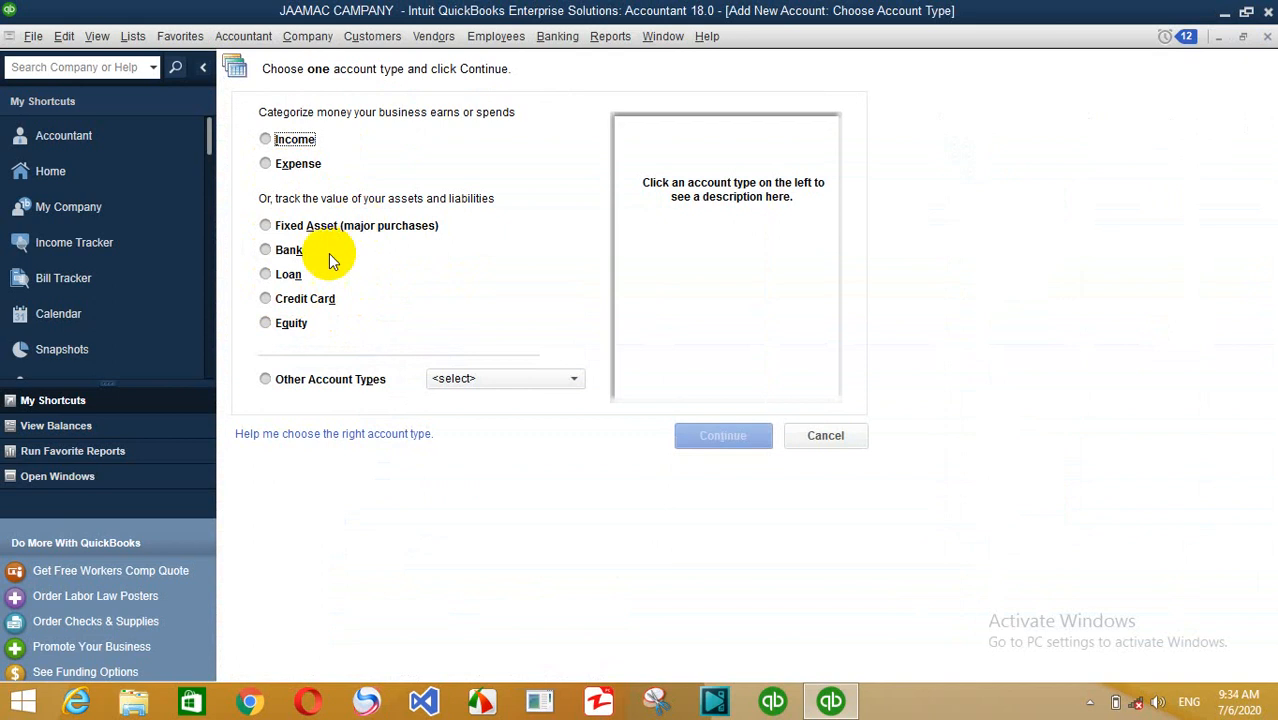
{"action": "left_click", "coordinate": [289, 166]}
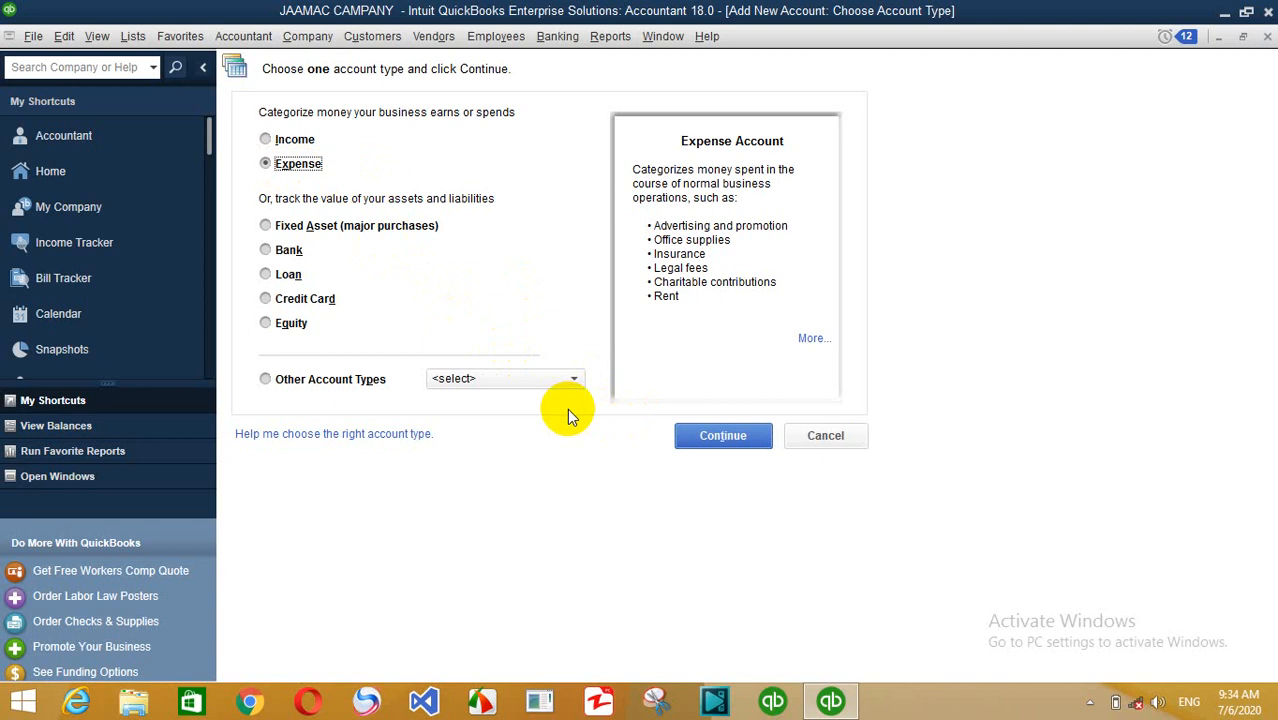
{"action": "left_click", "coordinate": [735, 445]}
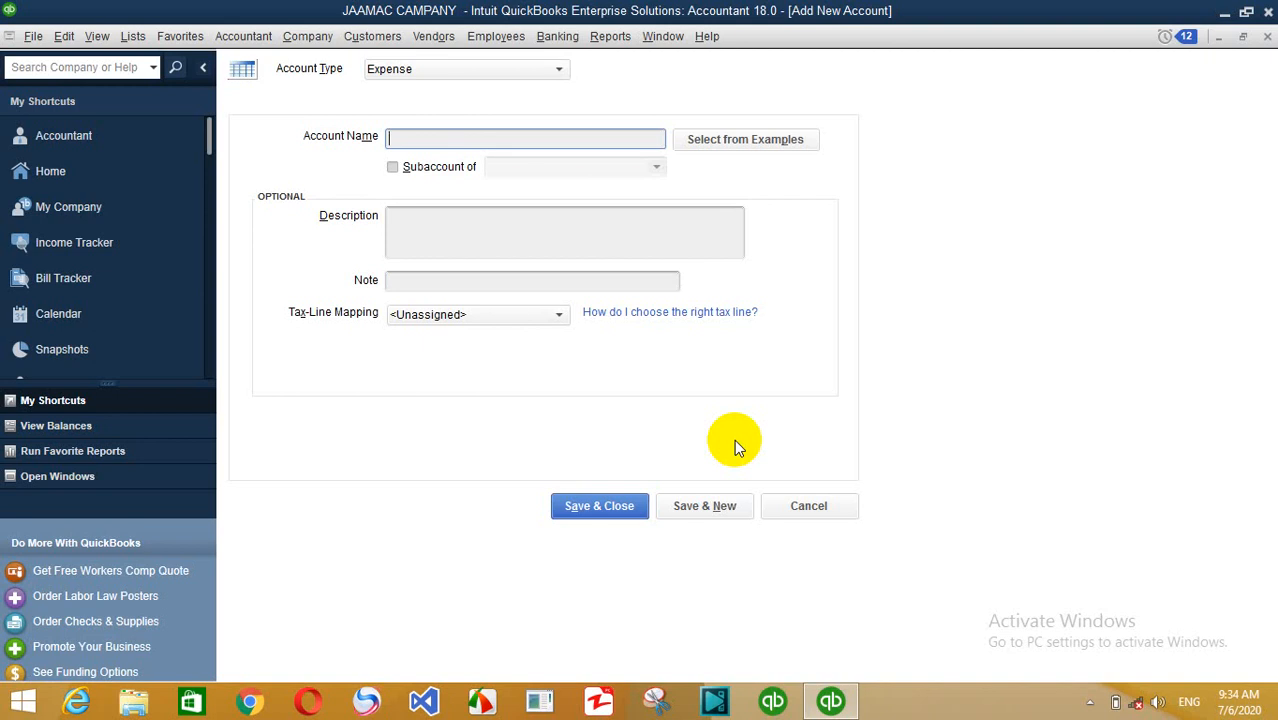
- Name the new expense account "mushaar shaqaale", save it and close the Chart of Accounts
{"action": "type", "text": "mushaar shaqqle"}
{"action": "key", "text": "BackSpace"}
{"action": "key", "text": "BackSpace"}
{"action": "key", "text": "BackSpace"}
{"action": "key", "text": "BackSpace"}
{"action": "type", "text": "qaale"}
{"action": "key", "text": "Return"}
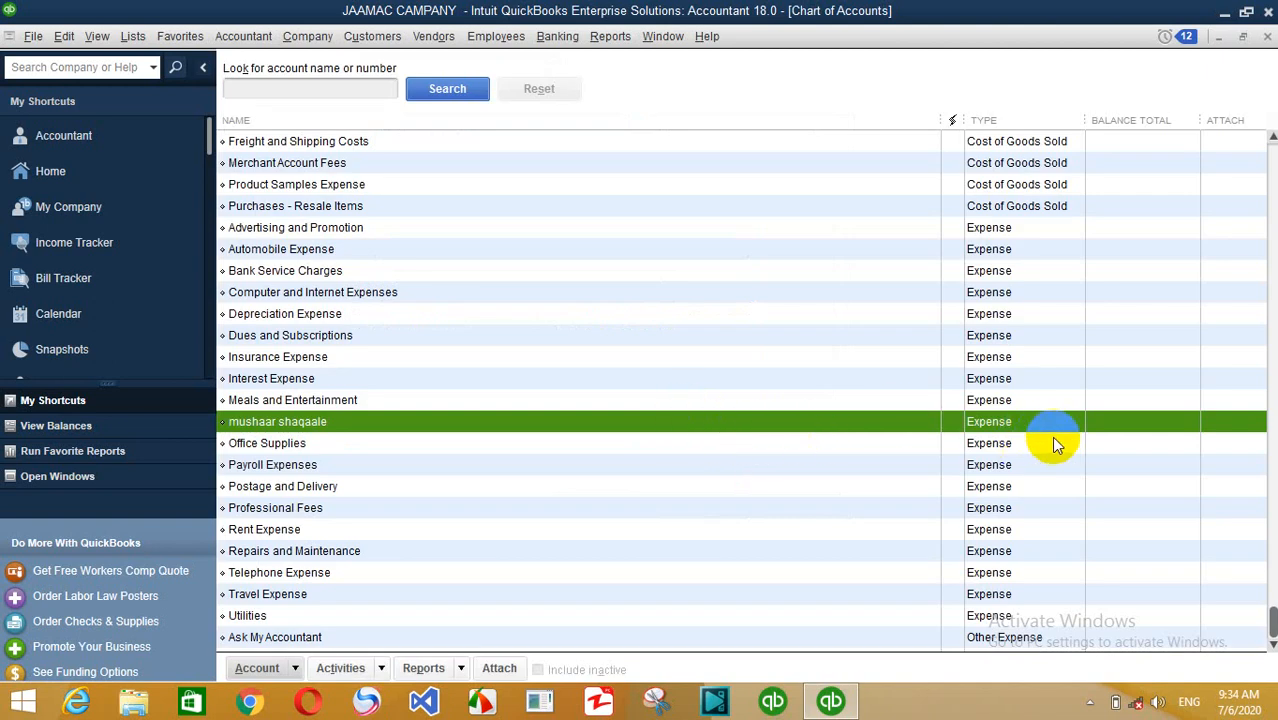
{"action": "key", "text": "Escape"}
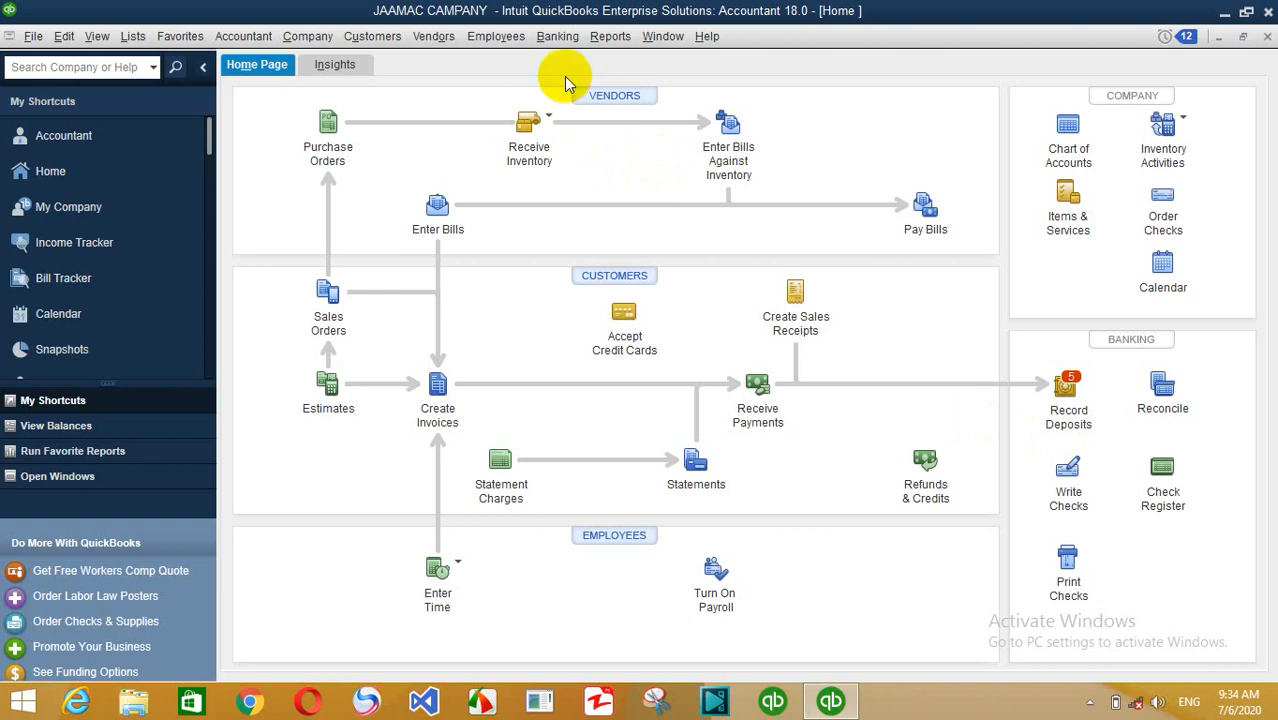
- Open a blank check in Write Checks for the ALL CASH bank account
{"action": "left_click", "coordinate": [552, 36]}
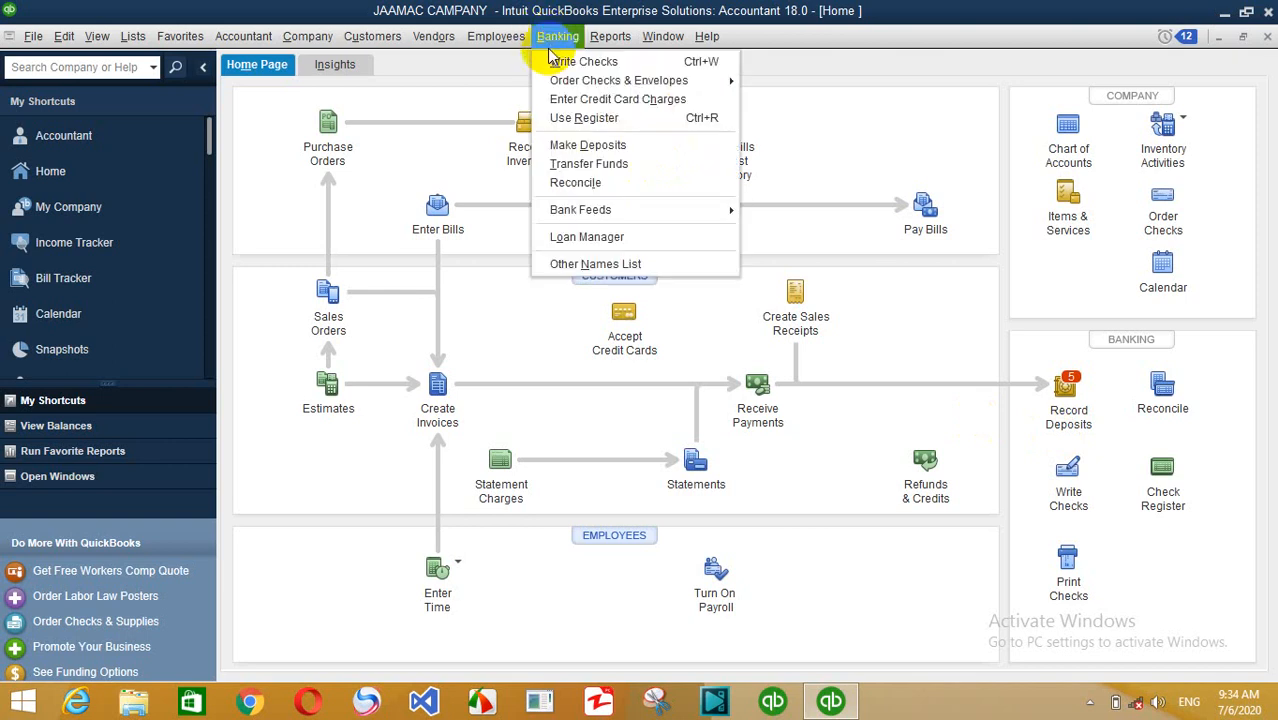
{"action": "left_click", "coordinate": [385, 189]}
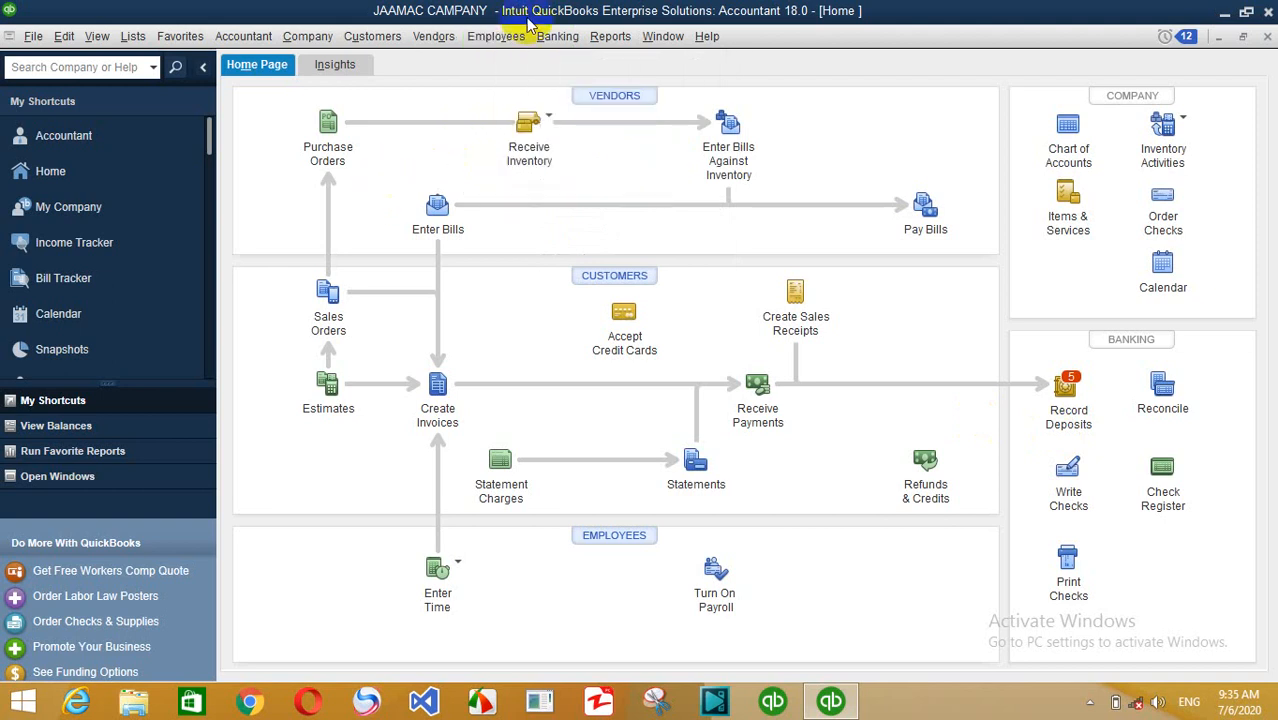
{"action": "left_click", "coordinate": [556, 36]}
{"action": "left_click", "coordinate": [559, 62]}
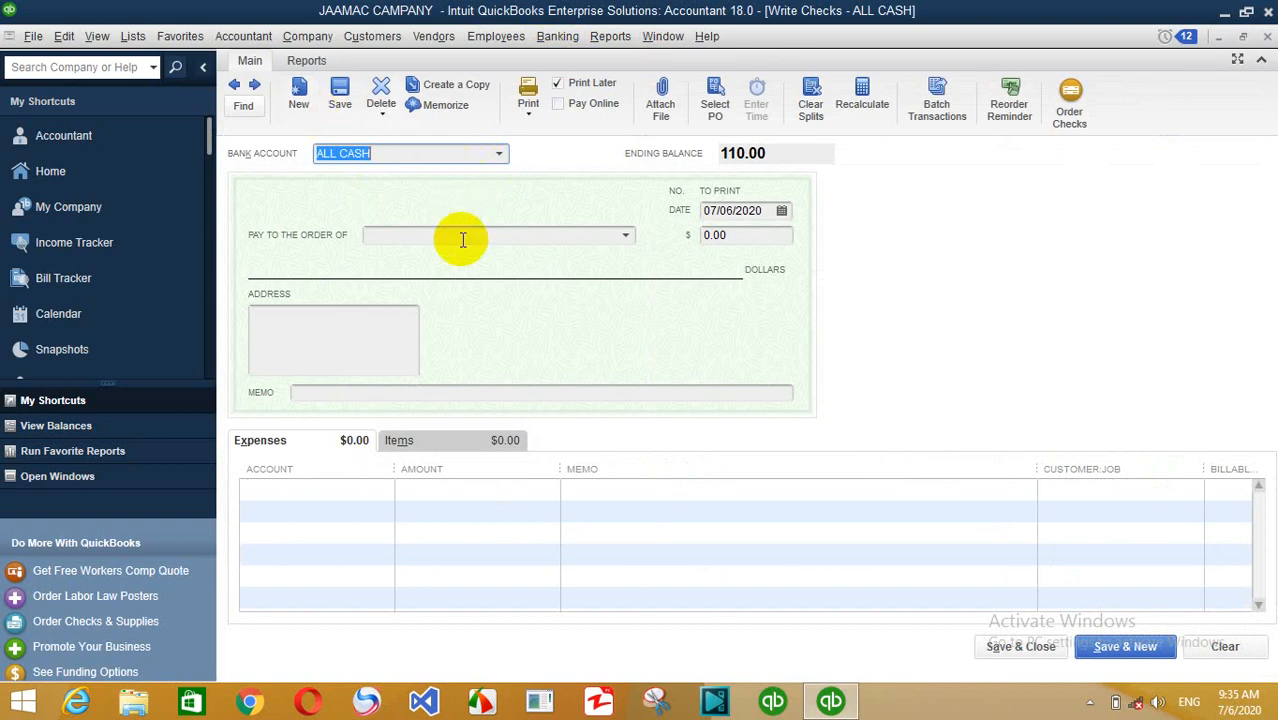
- Set the check's payee to "expence" and quick-add it to the name list with the type Other
{"action": "left_click", "coordinate": [463, 240]}
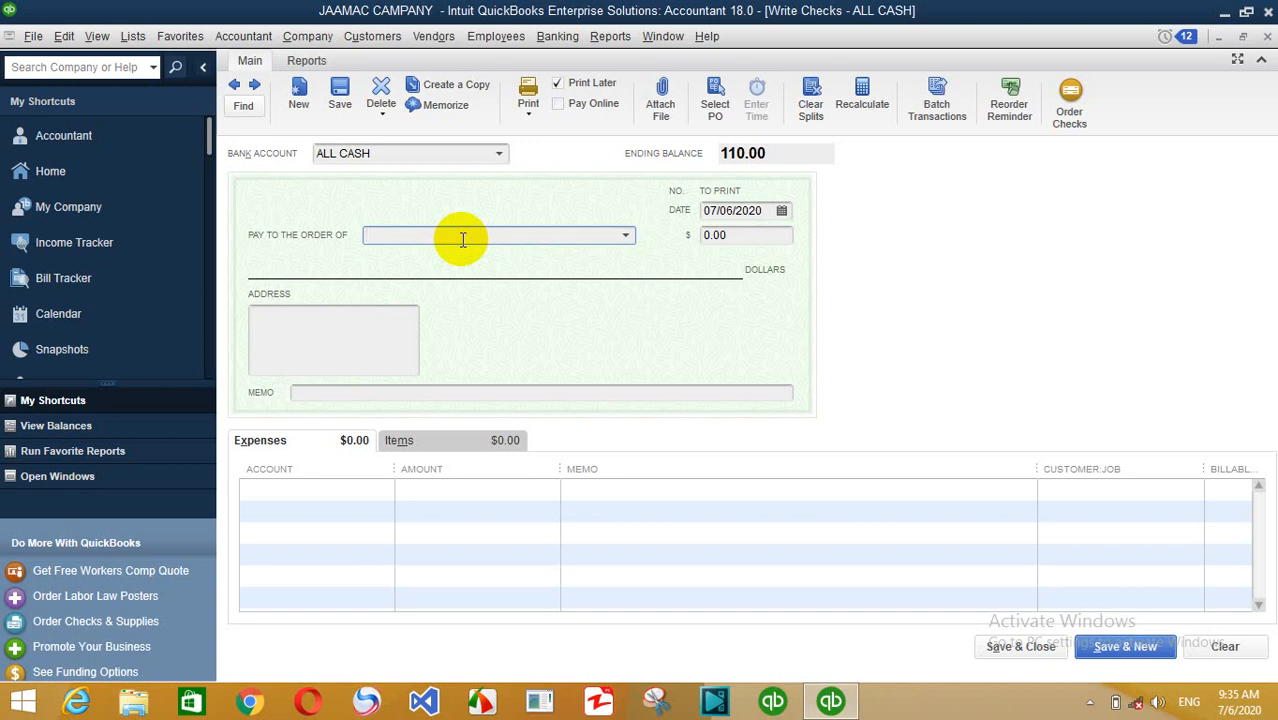
{"action": "type", "text": "e="}
{"action": "key", "text": "BackSpace"}
{"action": "key", "text": "BackSpace"}
{"action": "left_click", "coordinate": [622, 236]}
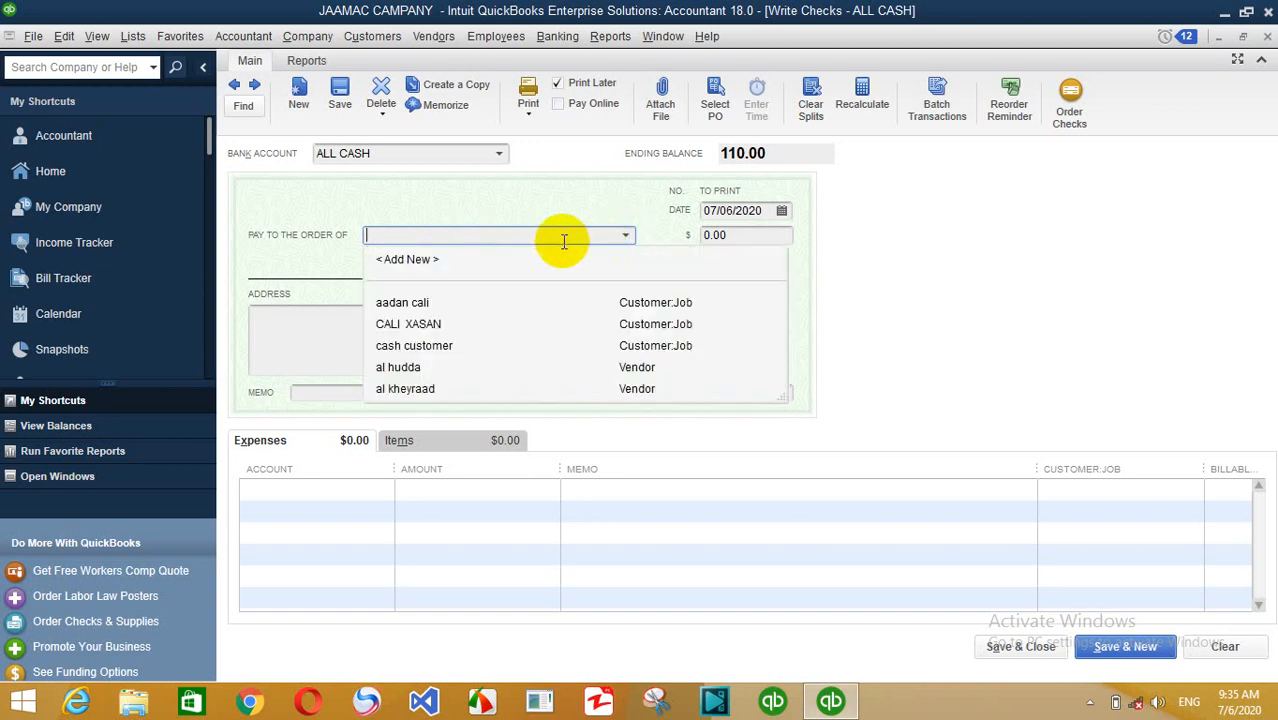
{"action": "type", "text": "expence"}
{"action": "key", "text": "Tab"}
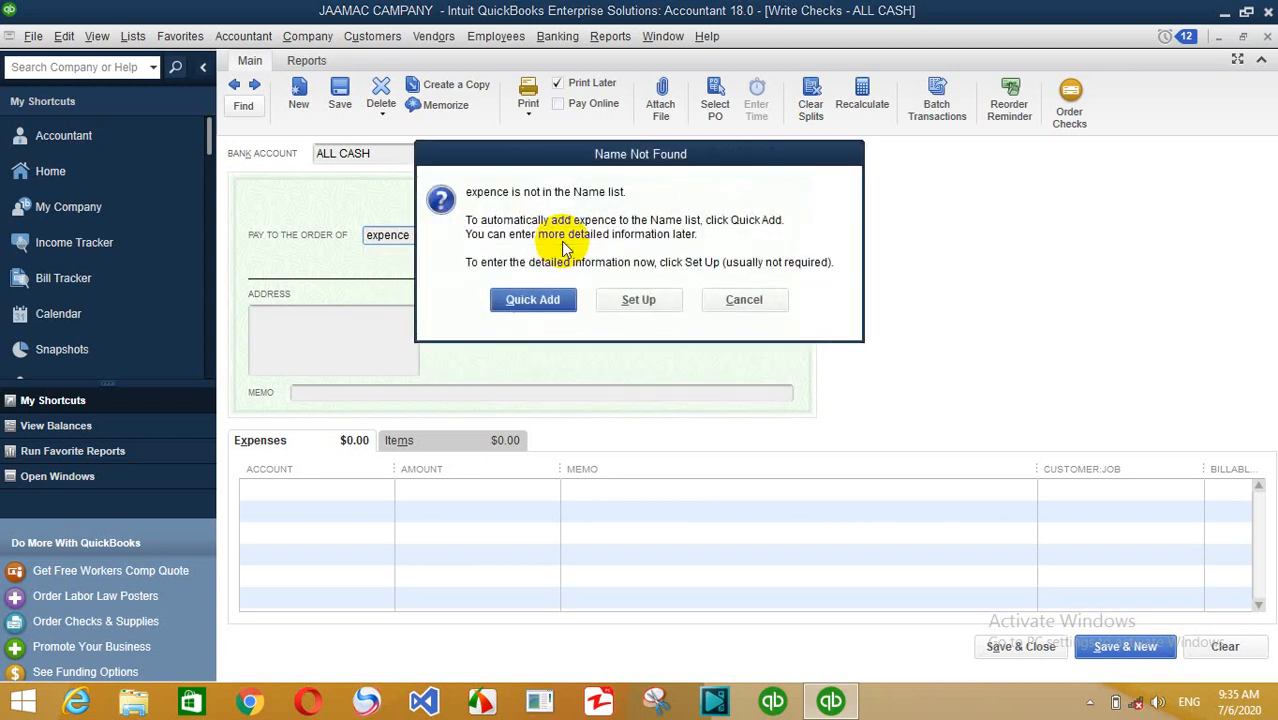
{"action": "key", "text": "Return"}
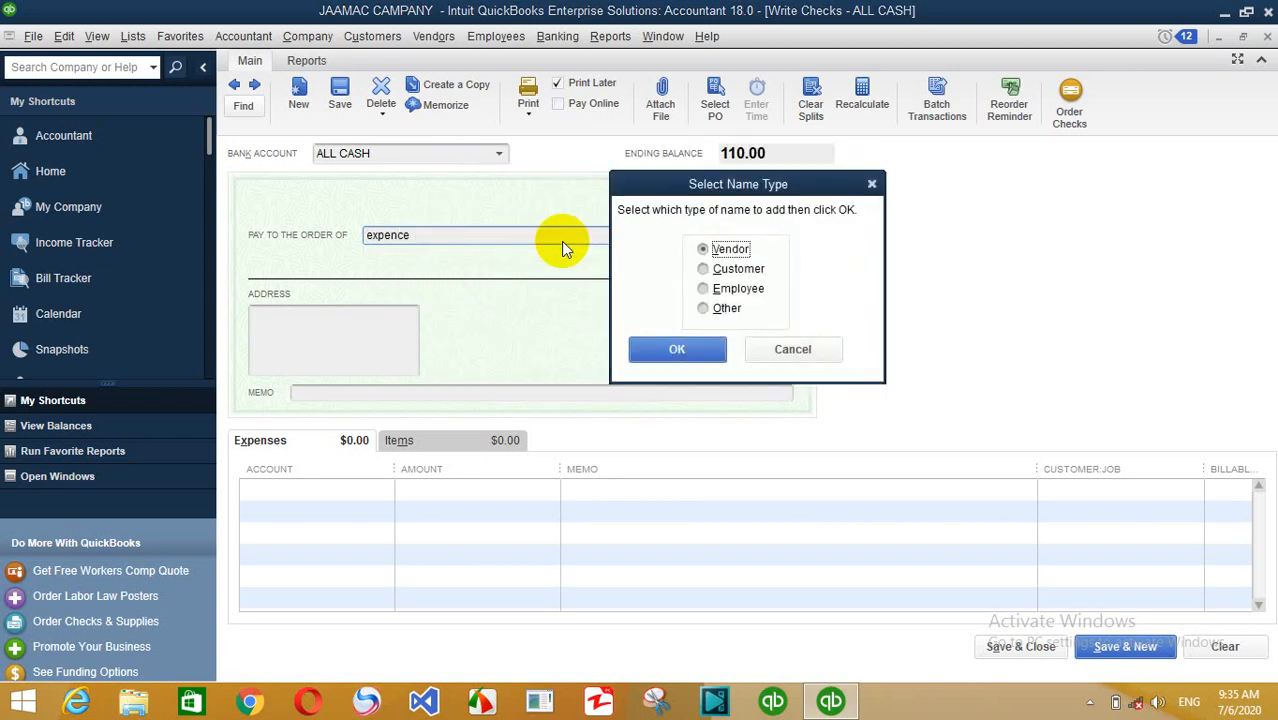
{"action": "left_click", "coordinate": [704, 306]}
{"action": "left_click", "coordinate": [677, 349]}
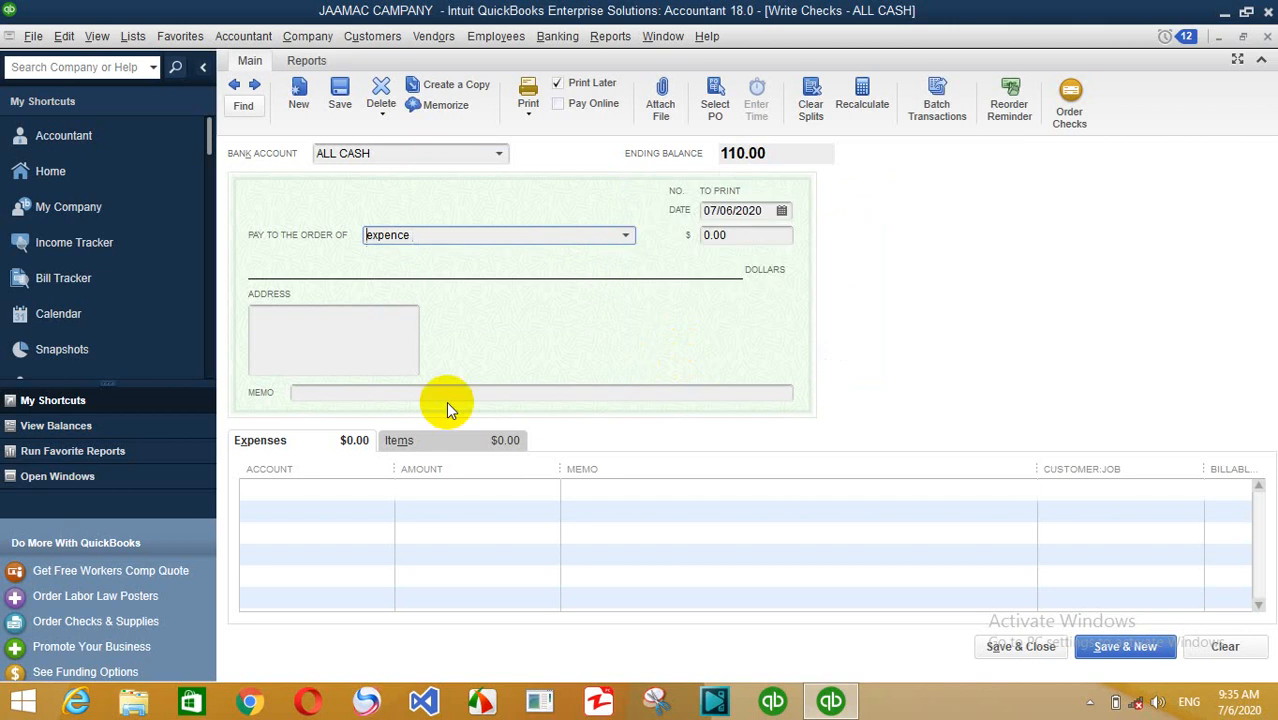
- Add an expense line to the check for the mushaar shaqaale account with an amount of 20
{"action": "left_click", "coordinate": [307, 489]}
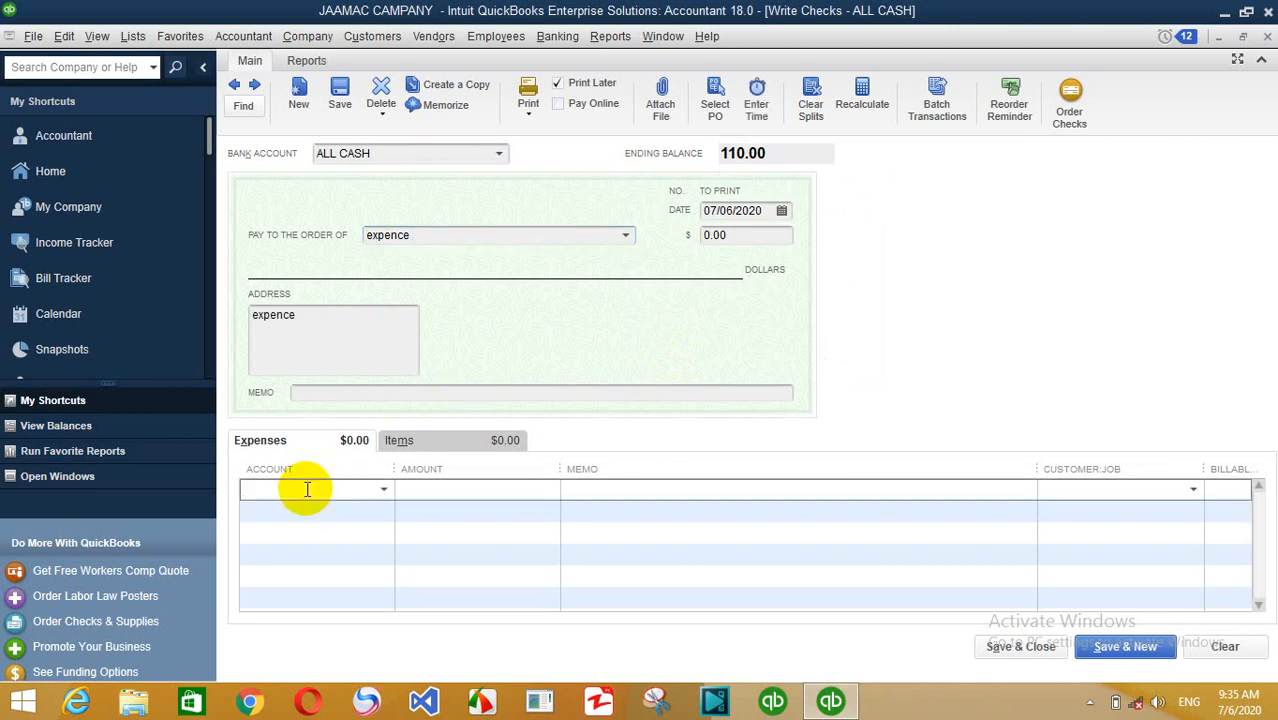
{"action": "type", "text": "M"}
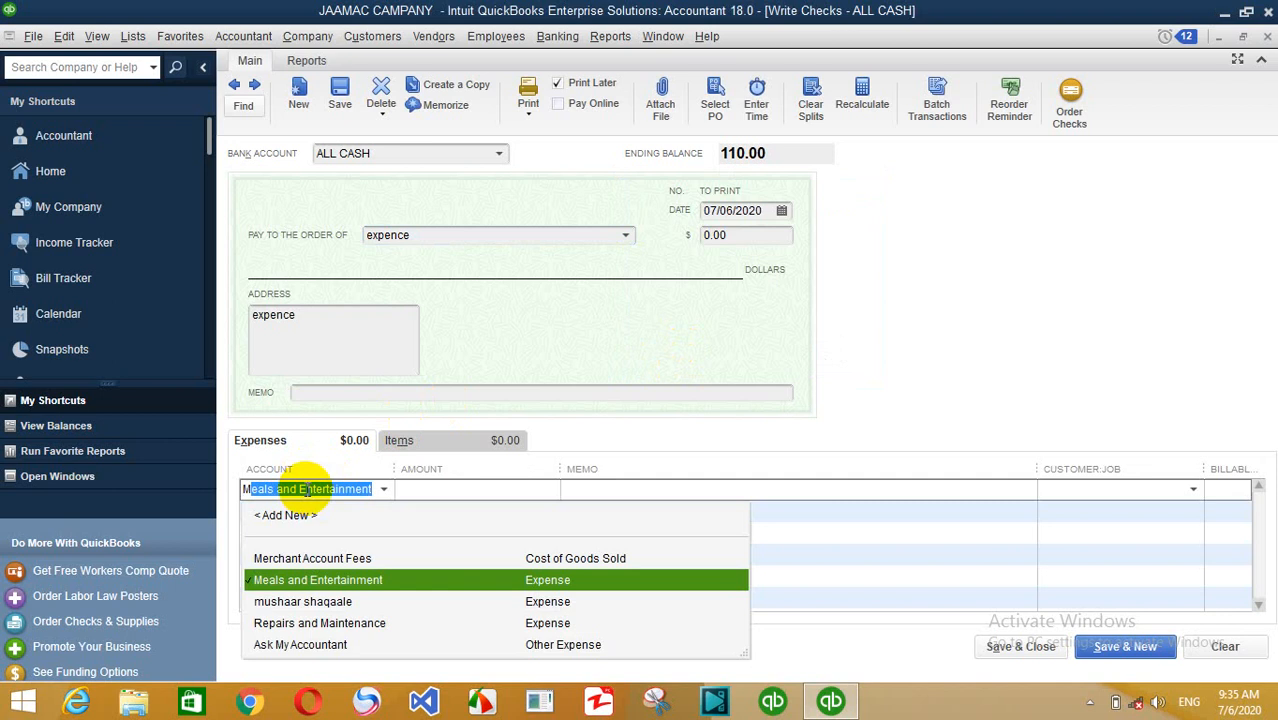
{"action": "type", "text": "ushaar shaqaale"}
{"action": "key", "text": "Tab"}
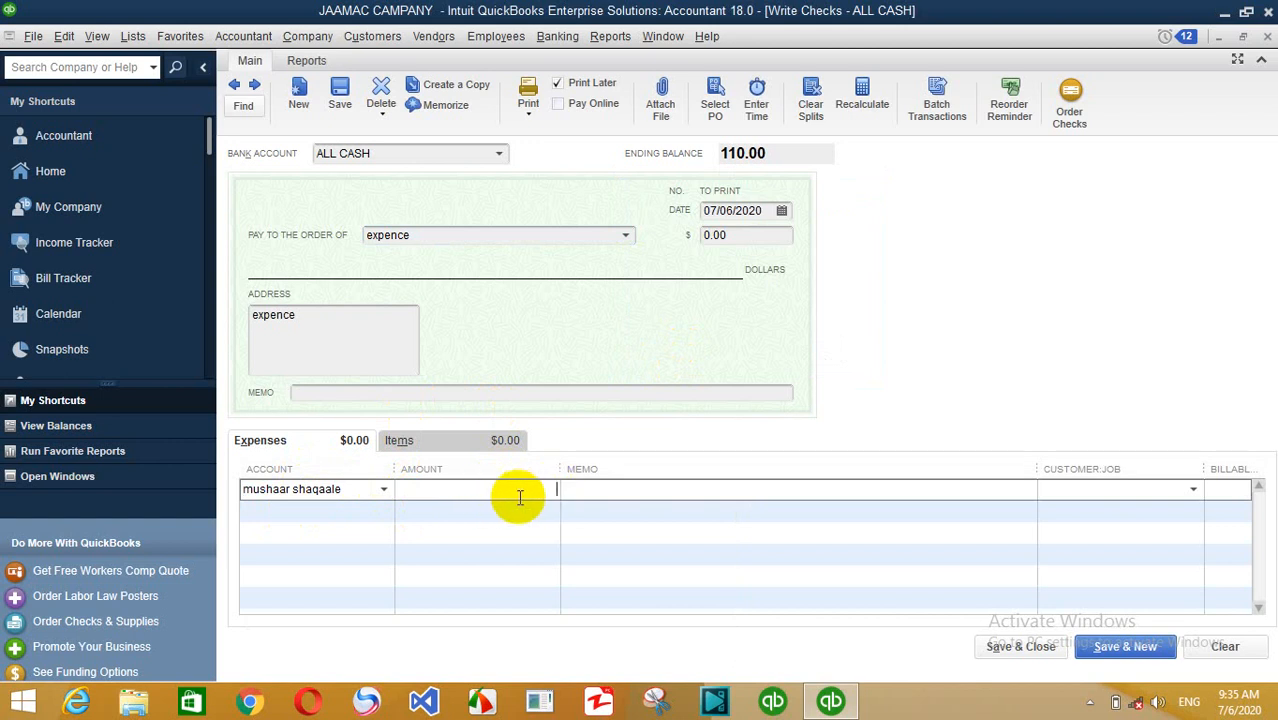
{"action": "type", "text": "20"}
{"action": "key", "text": "Tab"}
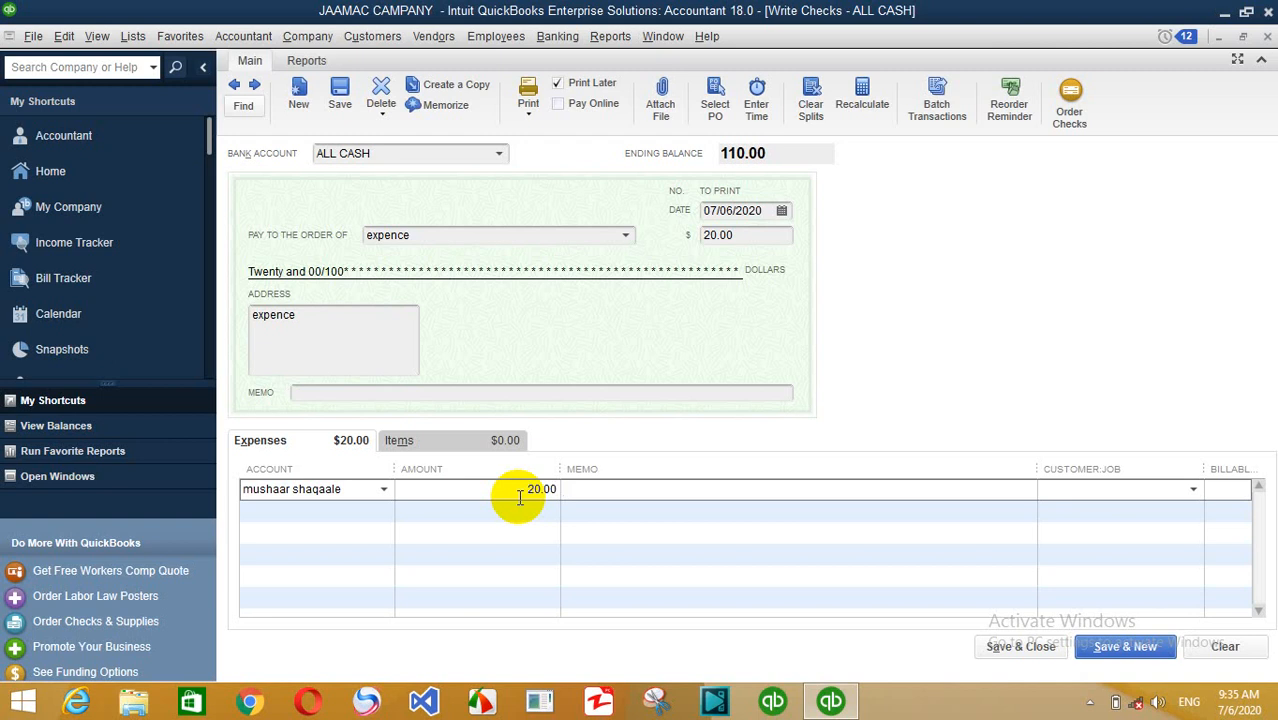
- Enter the staff member's name as the expense line's memo, save the check and close Write Checks
{"action": "type", "text": "jamaac"}
{"action": "key", "text": "alt+s"}
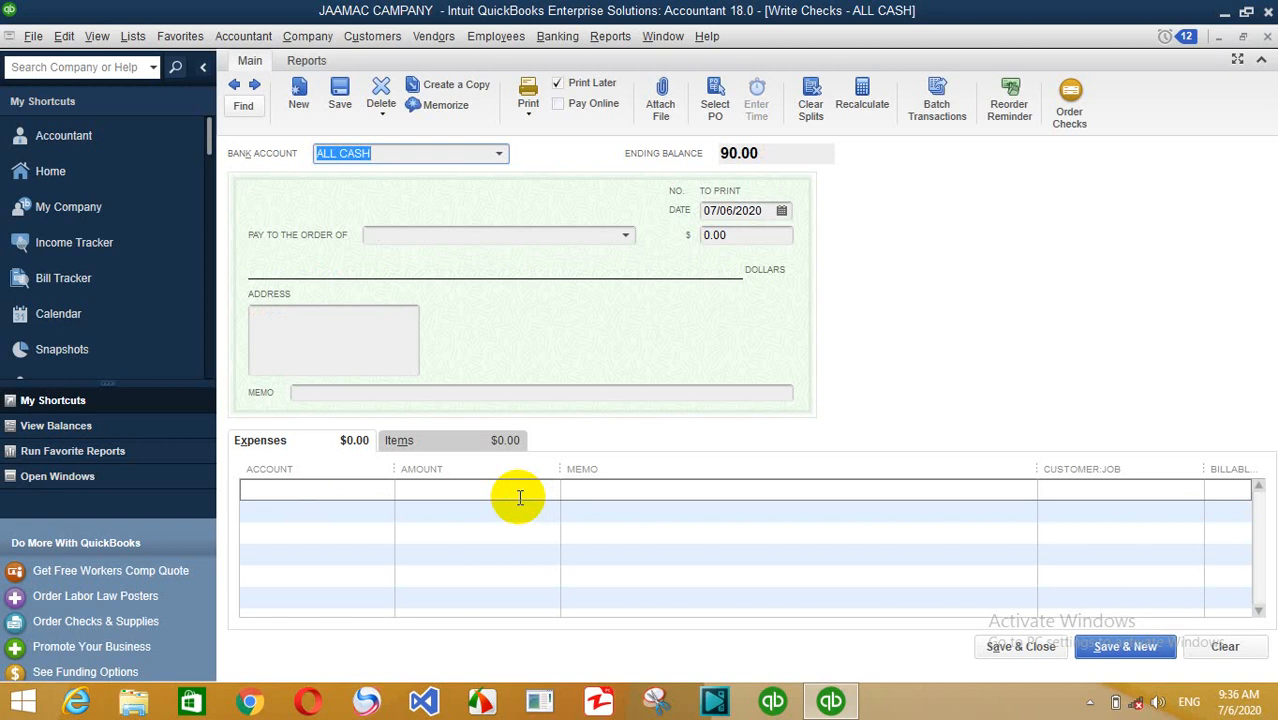
{"action": "key", "text": "Escape"}
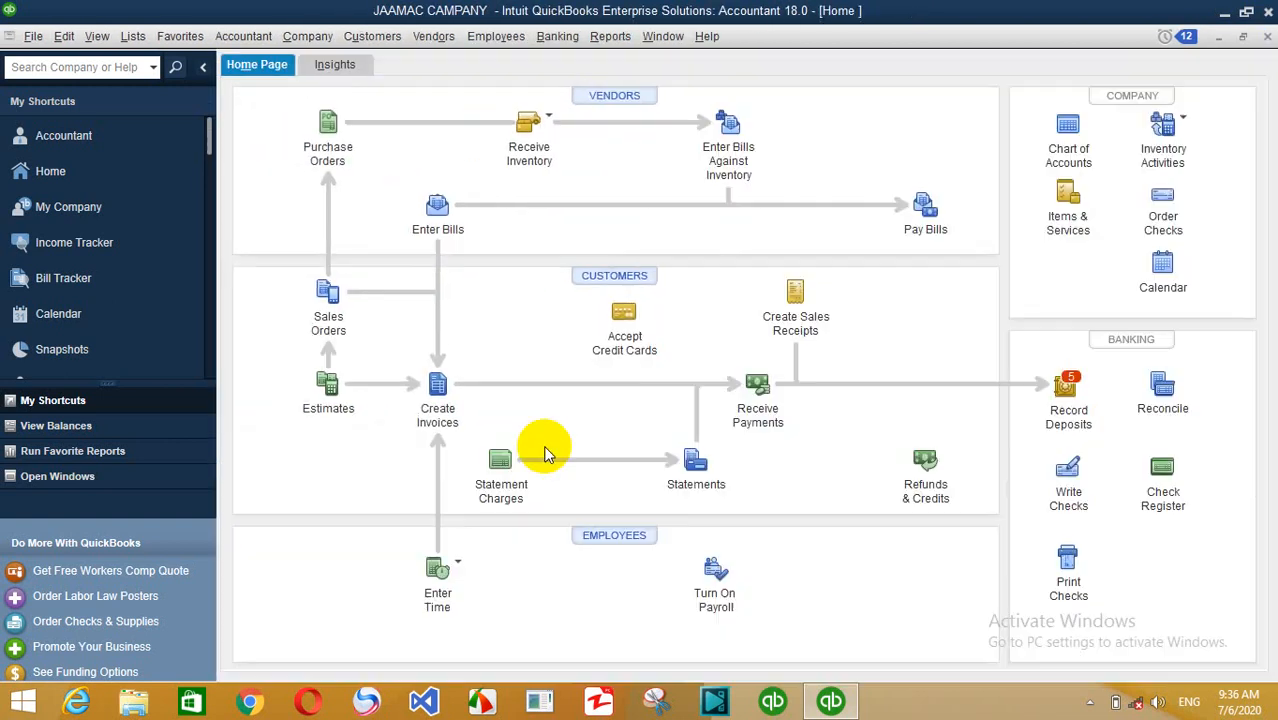
- Run the Balance Sheet Standard report, check the ALL CASH balance and close the report
{"action": "left_click", "coordinate": [600, 36]}
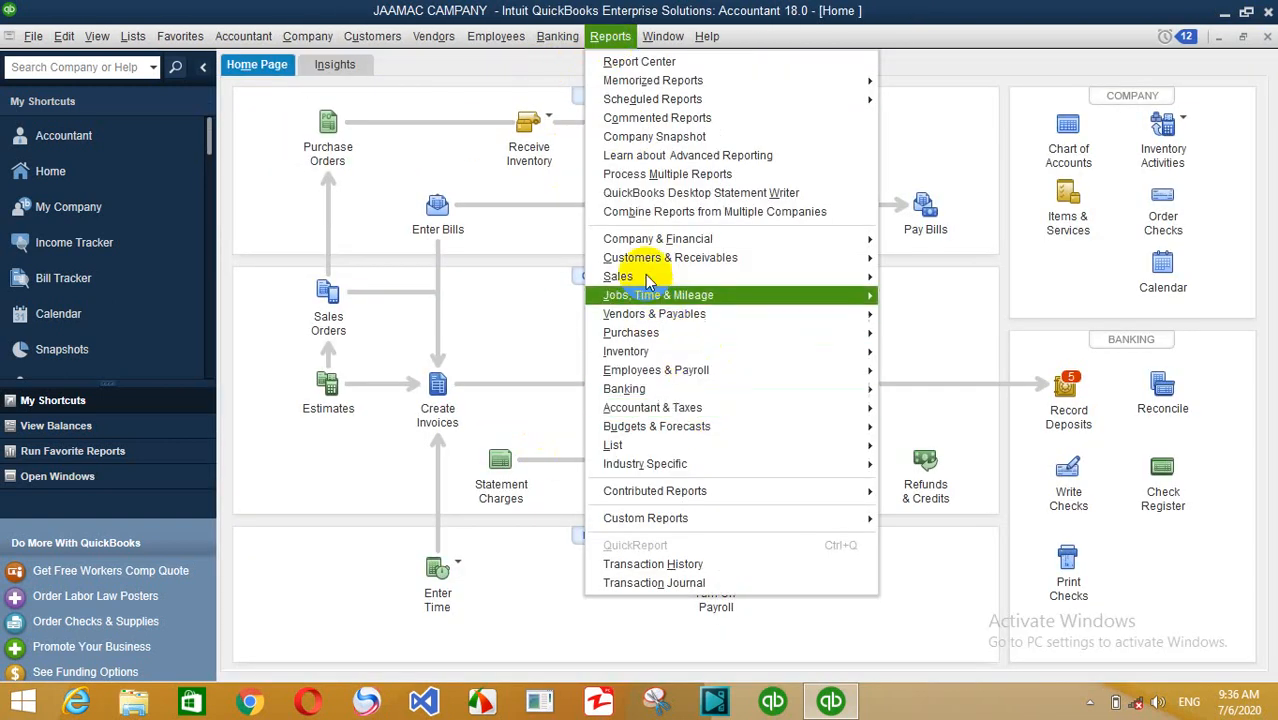
{"action": "mouse_move", "coordinate": [688, 238]}
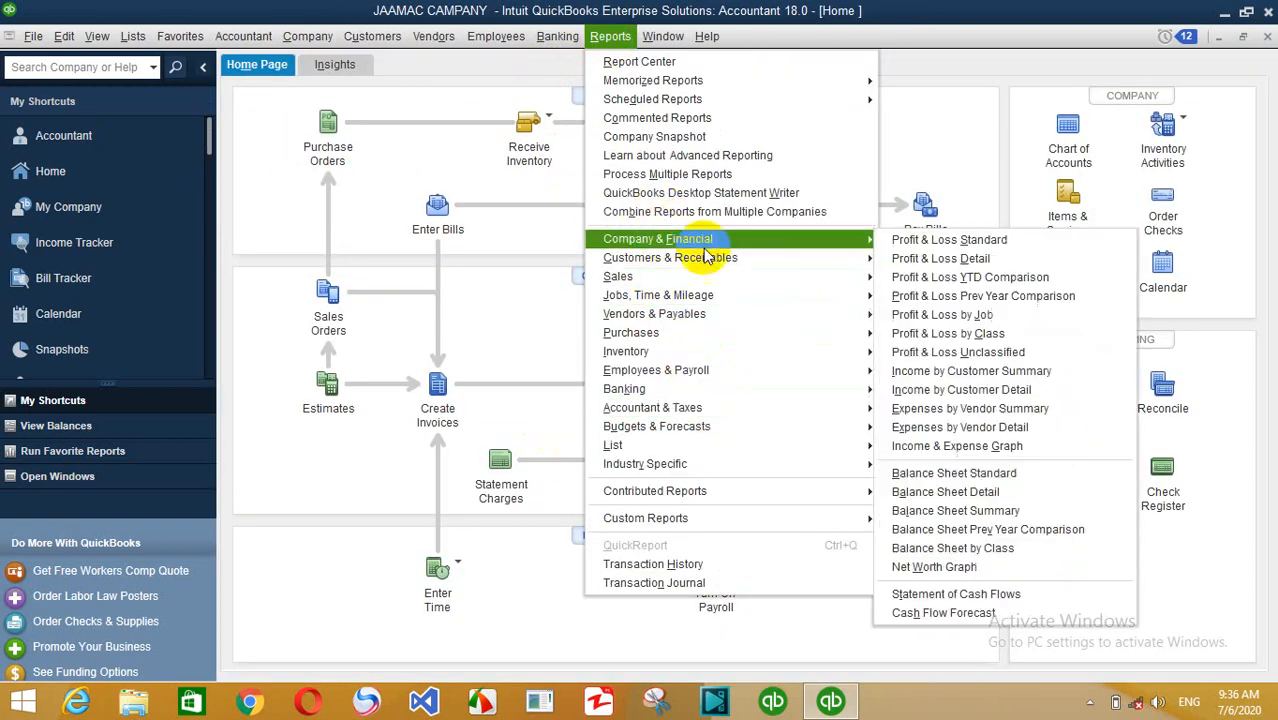
{"action": "left_click", "coordinate": [993, 476]}
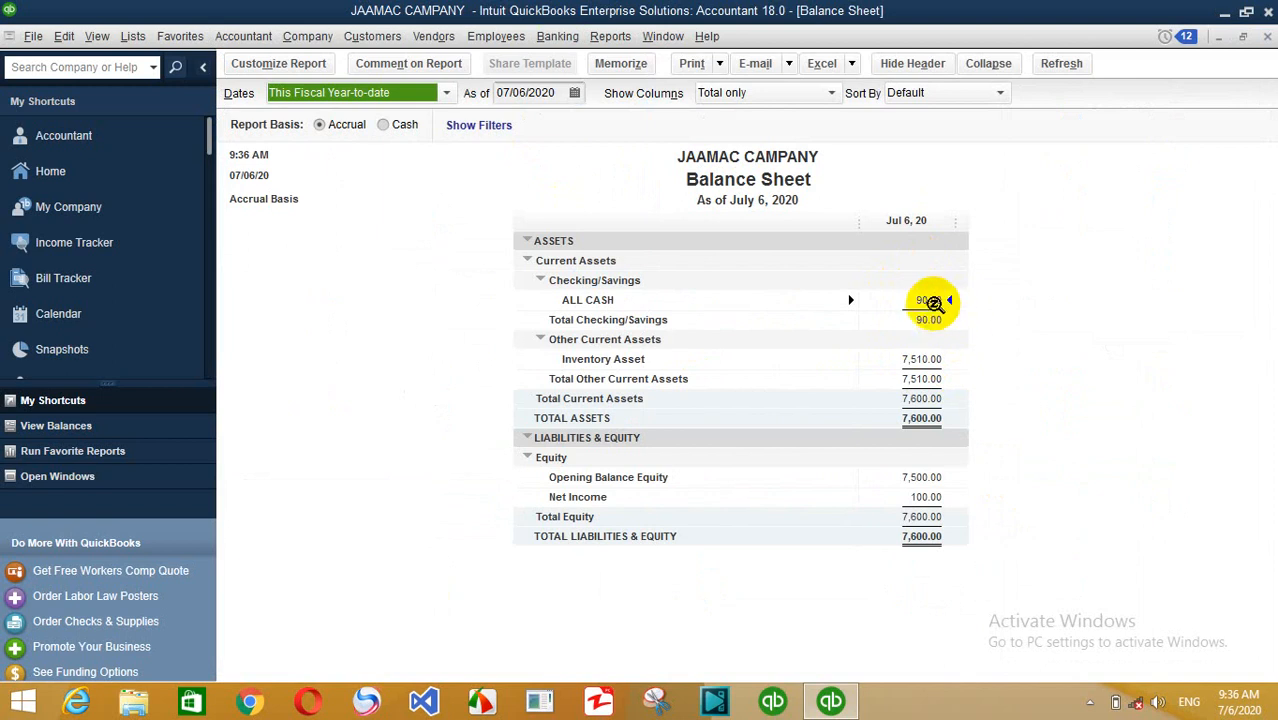
{"action": "key", "text": "Escape"}
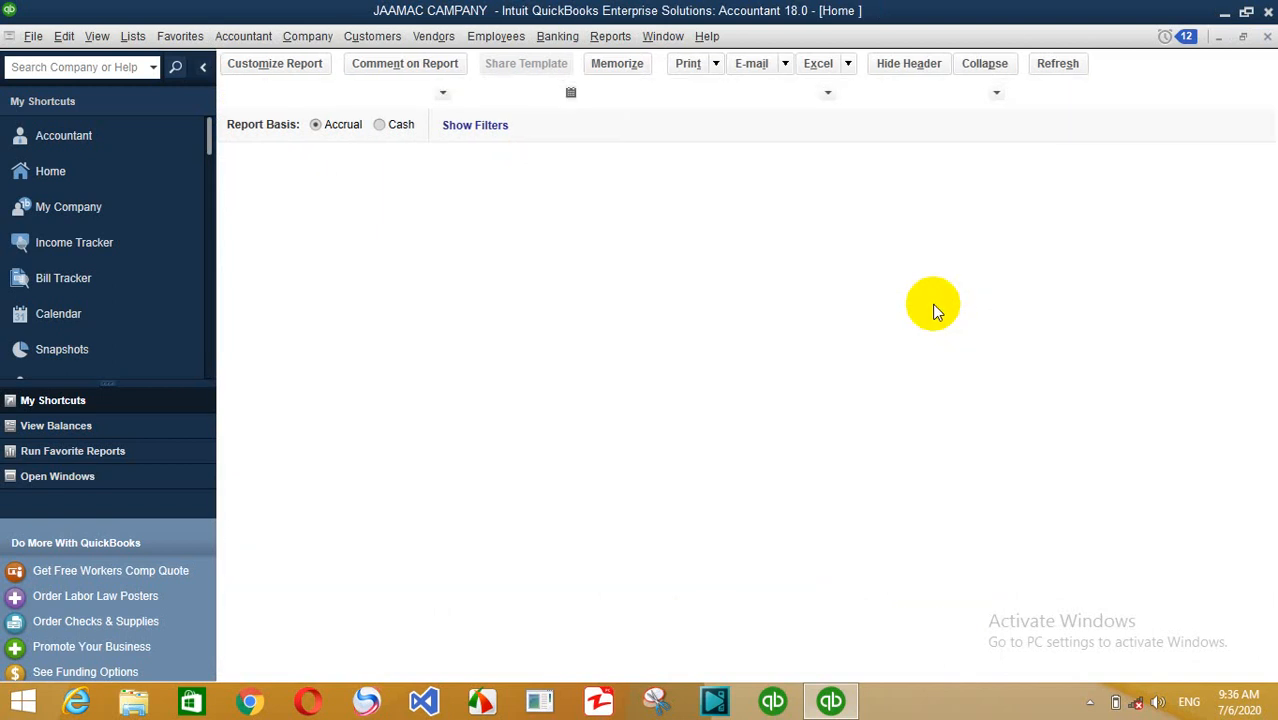
- Search the Chart of Accounts for "mus" to find the staff salary expense account
{"action": "left_click", "coordinate": [134, 36]}
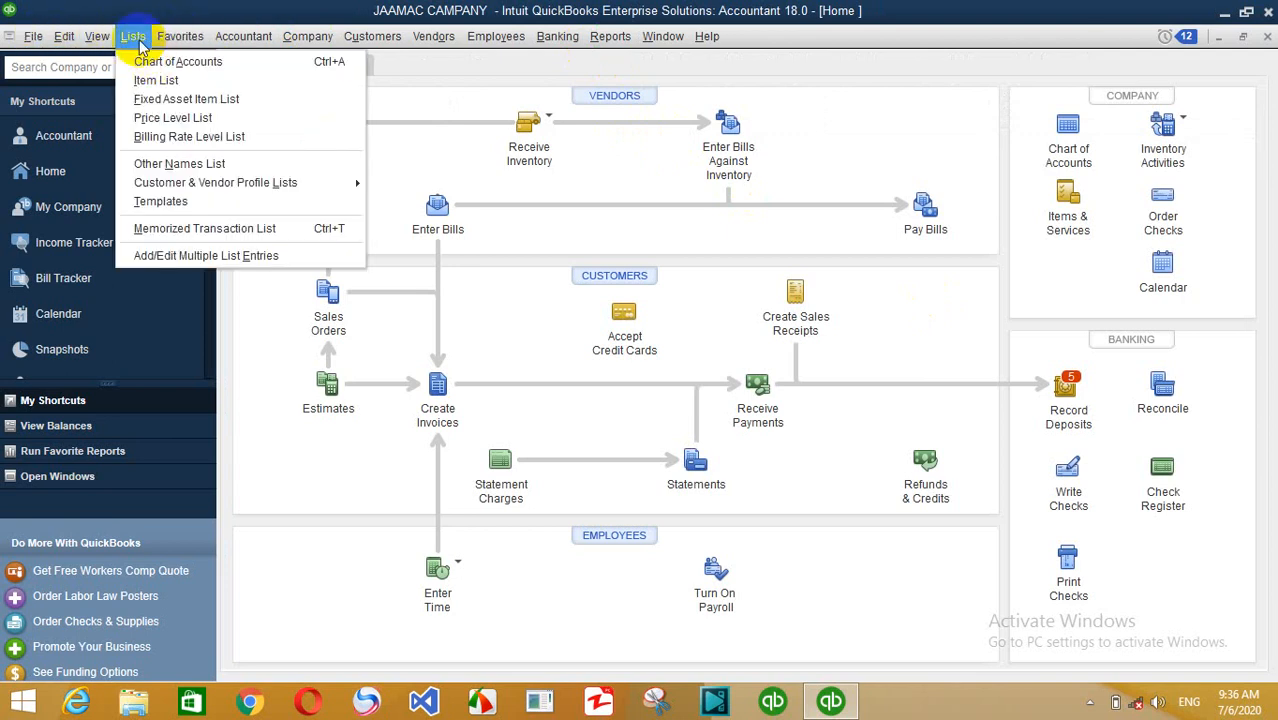
{"action": "left_click", "coordinate": [159, 62]}
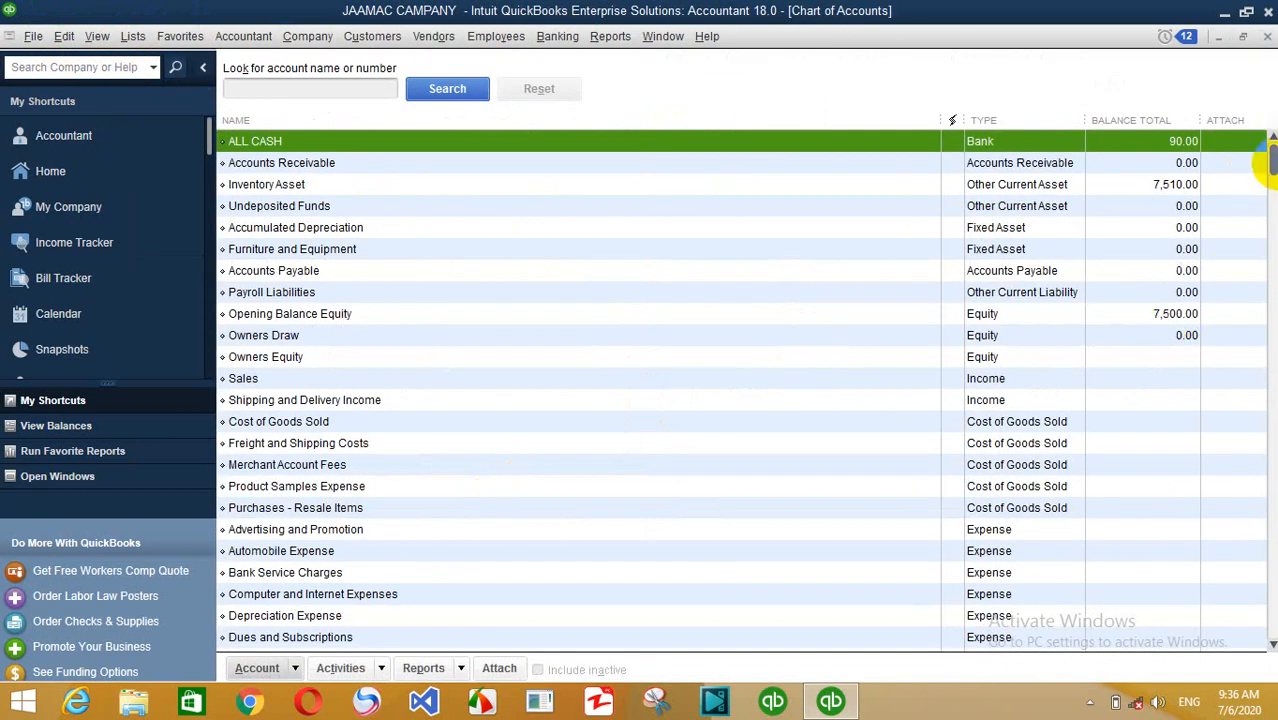
{"action": "mouse_move", "coordinate": [1267, 165]}
{"action": "left_mouse_down"}
{"action": "mouse_move", "coordinate": [1272, 628]}
{"action": "mouse_move", "coordinate": [1267, 149]}
{"action": "left_mouse_up"}
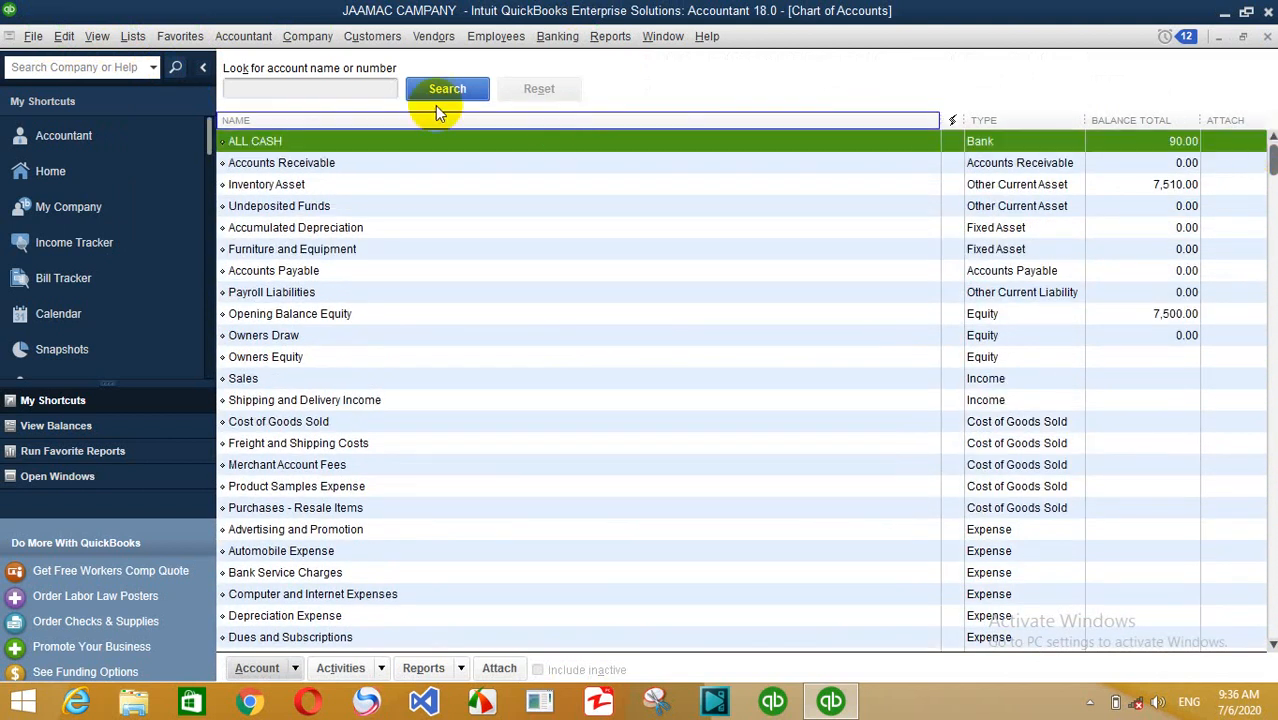
{"action": "left_click", "coordinate": [341, 88]}
{"action": "type", "text": "n"}
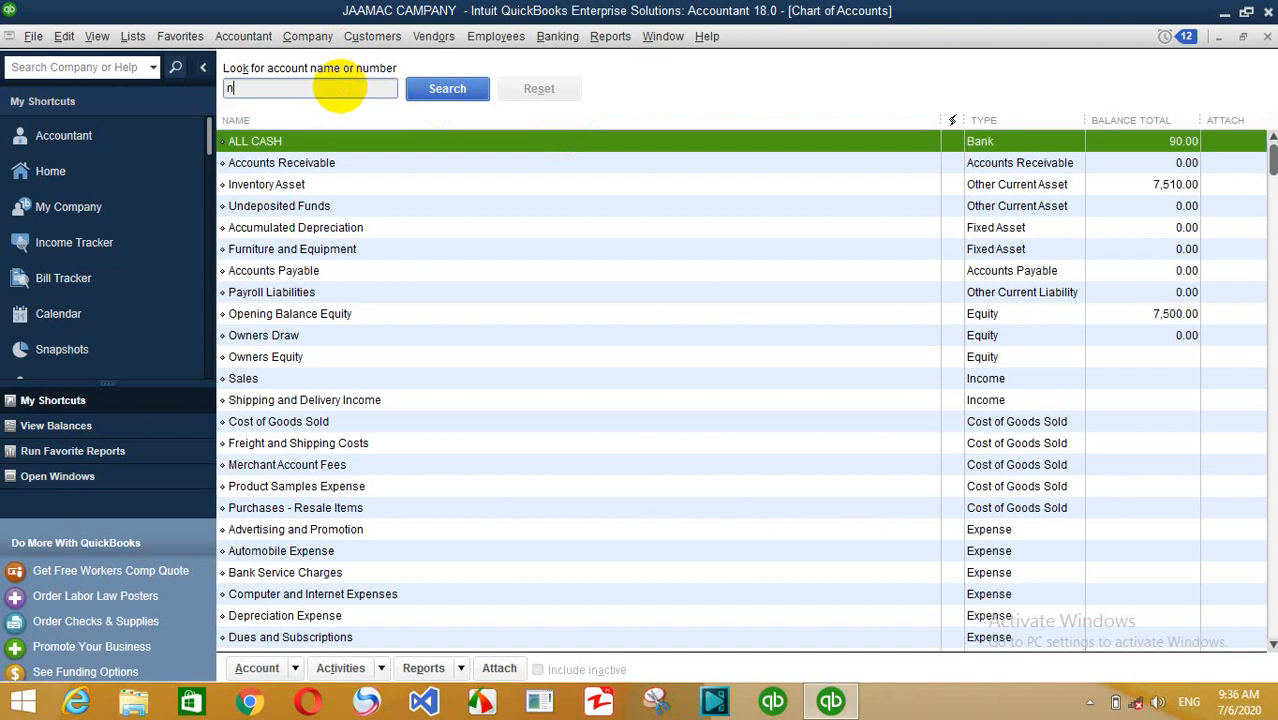
{"action": "key", "text": "BackSpace"}
{"action": "type", "text": "mus"}
{"action": "key", "text": "Return"}
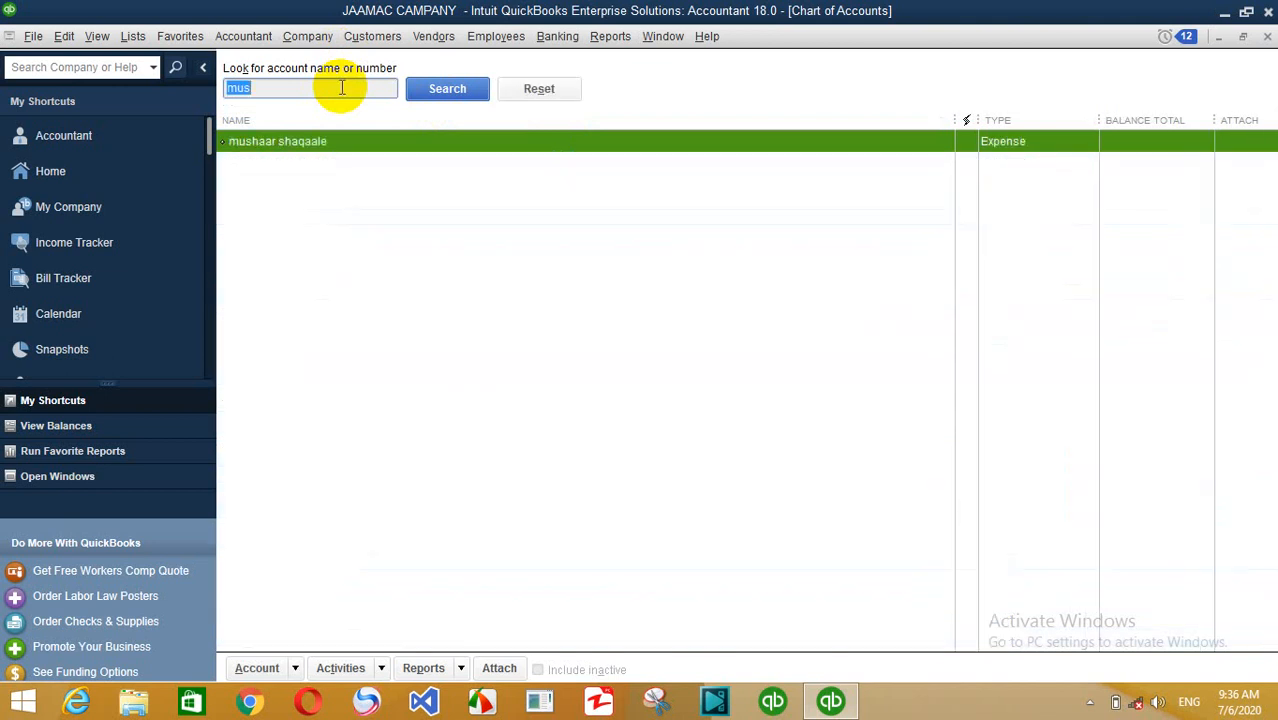
- Review the mushaar shaqaale account's QuickReport for the recorded check, and close the report and the Chart of Accounts
{"action": "double_click", "coordinate": [570, 141]}
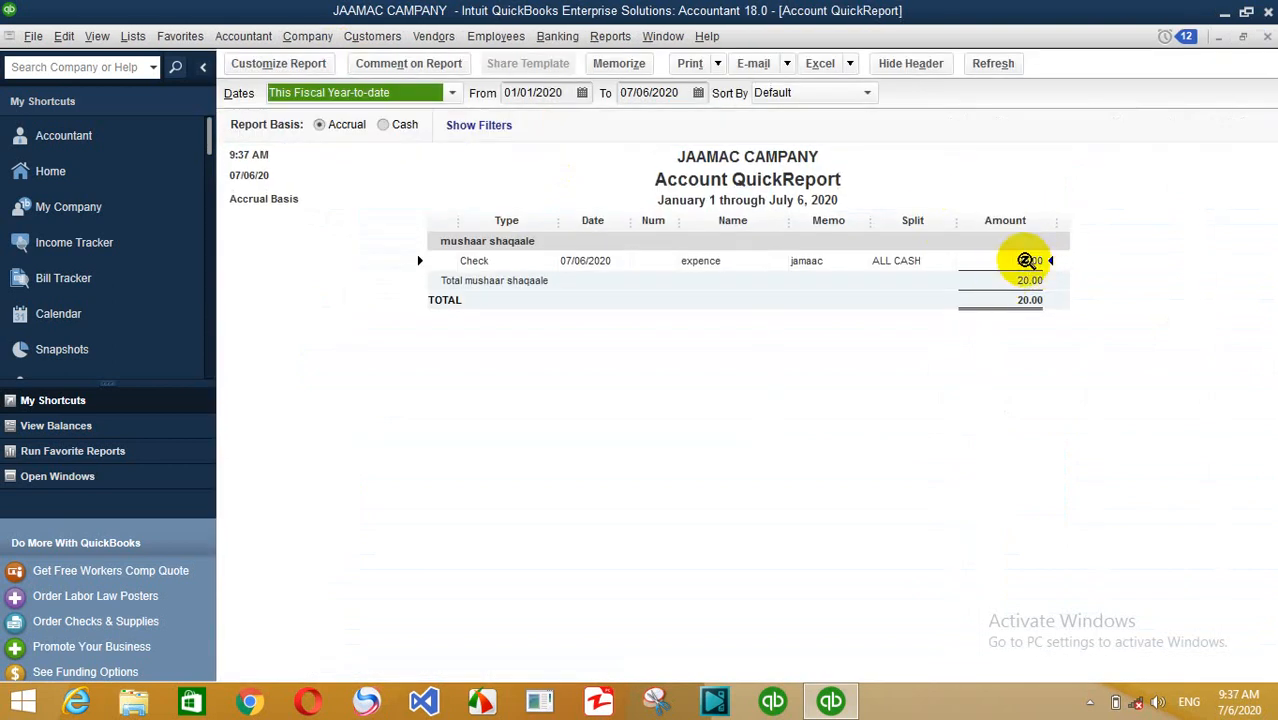
{"action": "key", "text": "Escape"}
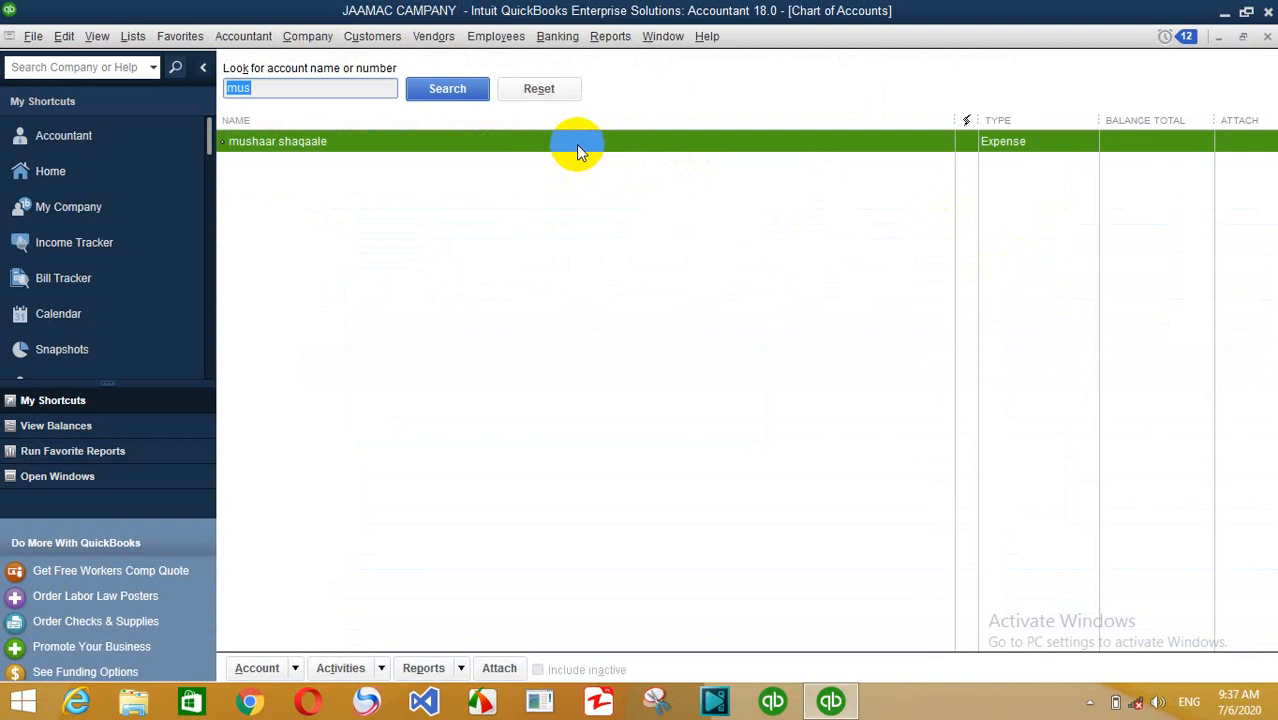
{"action": "double_click", "coordinate": [576, 144]}
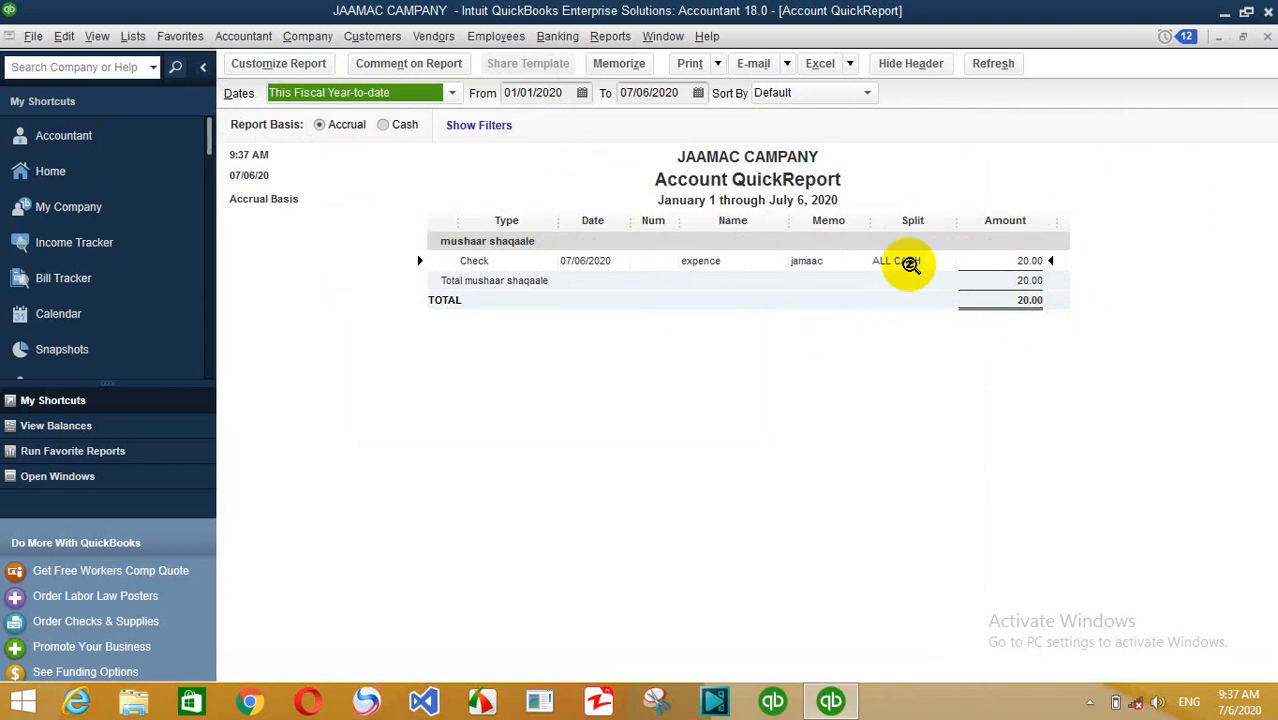
{"action": "key", "text": "Escape"}
{"action": "key", "text": "Escape"}
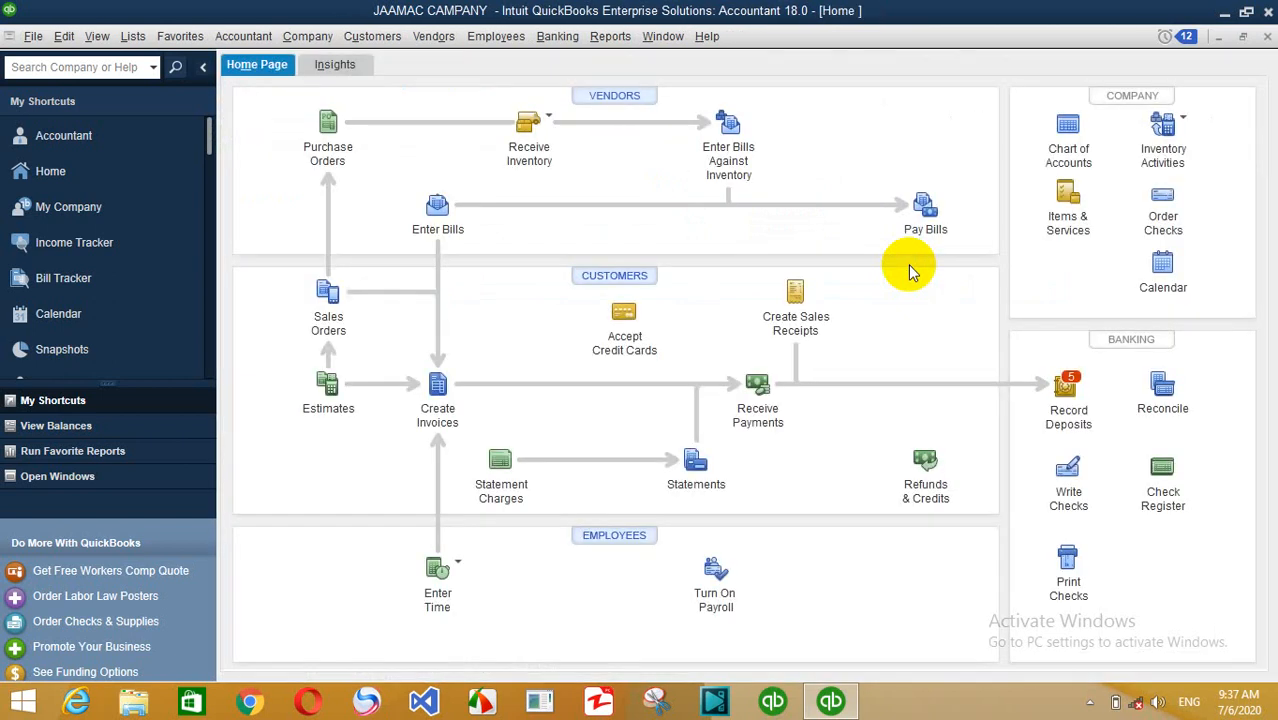
- Start another new account of type Expense from the Chart of Accounts
{"action": "left_click", "coordinate": [133, 36]}
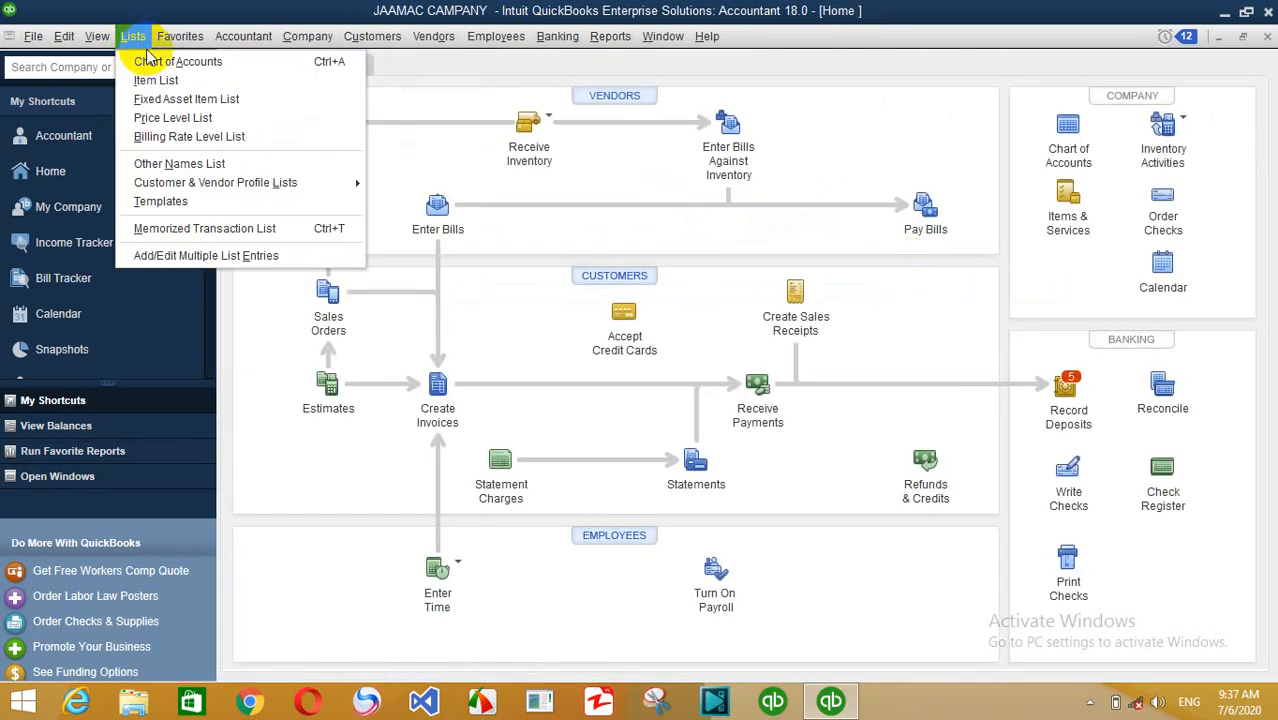
{"action": "left_click", "coordinate": [160, 62]}
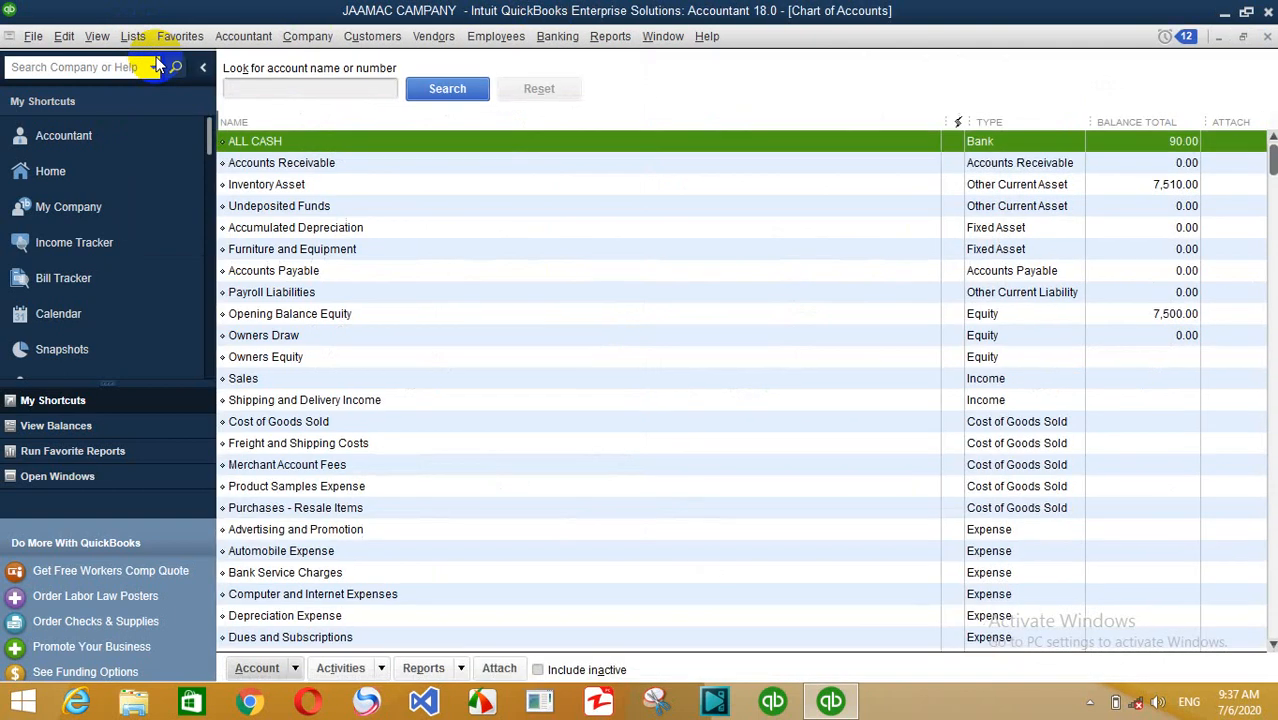
{"action": "right_click", "coordinate": [369, 162]}
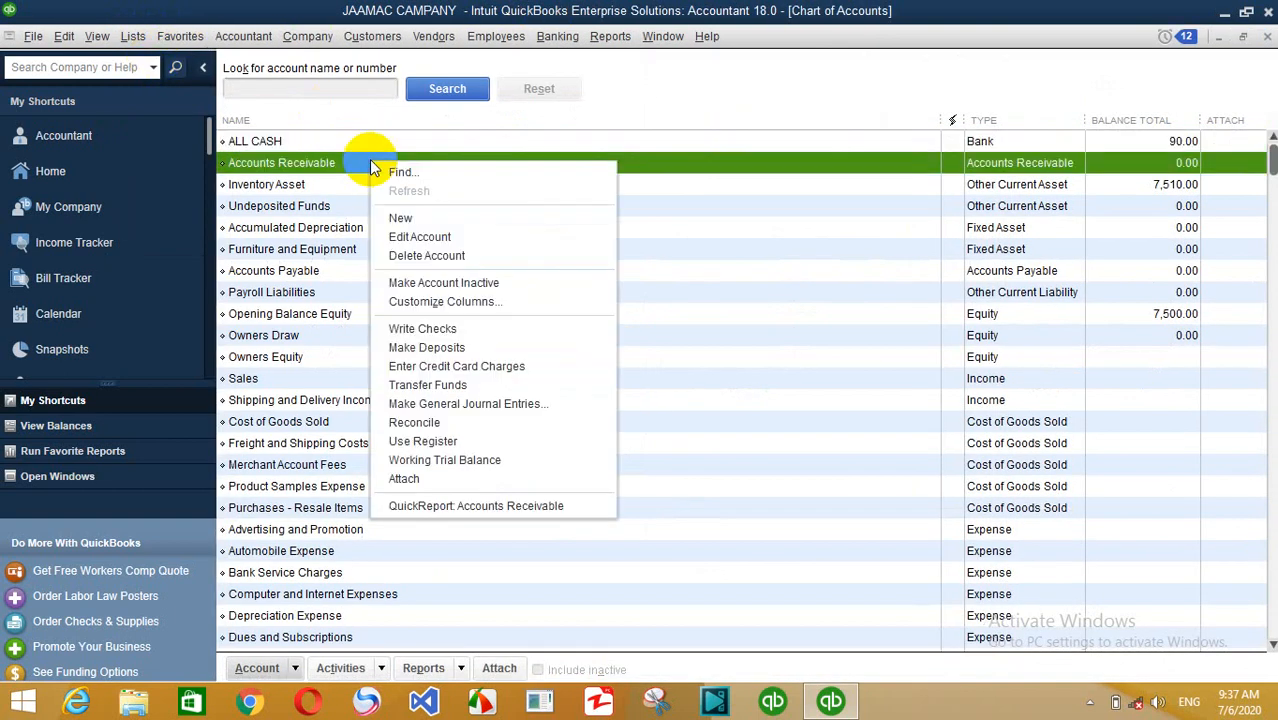
{"action": "left_click", "coordinate": [414, 219]}
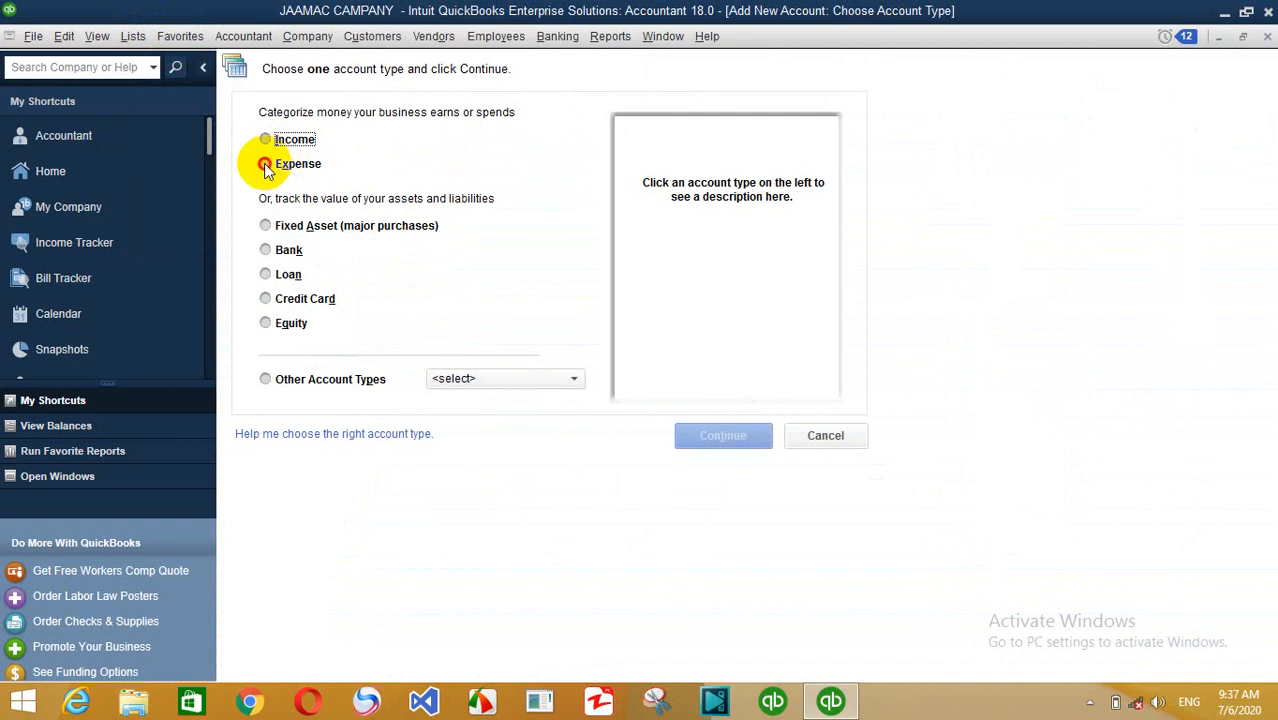
{"action": "left_click", "coordinate": [268, 165]}
{"action": "left_click", "coordinate": [722, 424]}
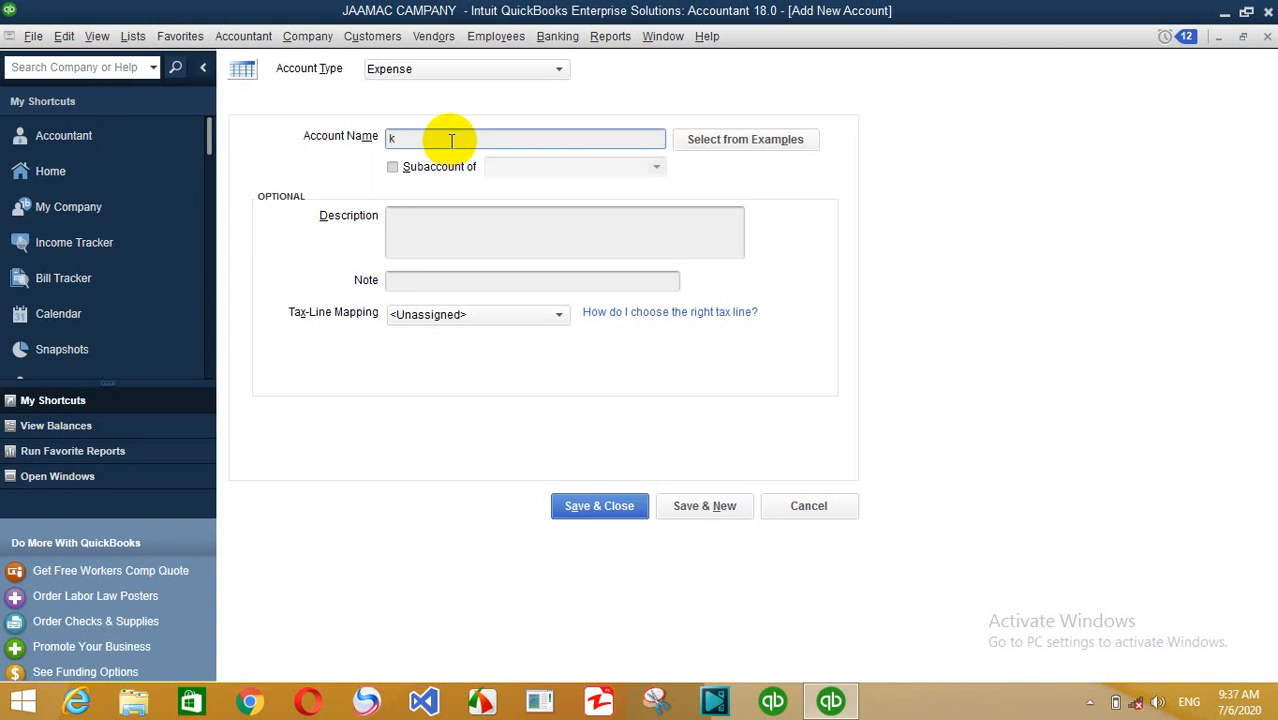
- Name the new expense account "koronto", save it and close the Chart of Accounts
{"action": "type", "text": "koronr"}
{"action": "key", "text": "BackSpace"}
{"action": "type", "text": "to"}
{"action": "key", "text": "Return"}
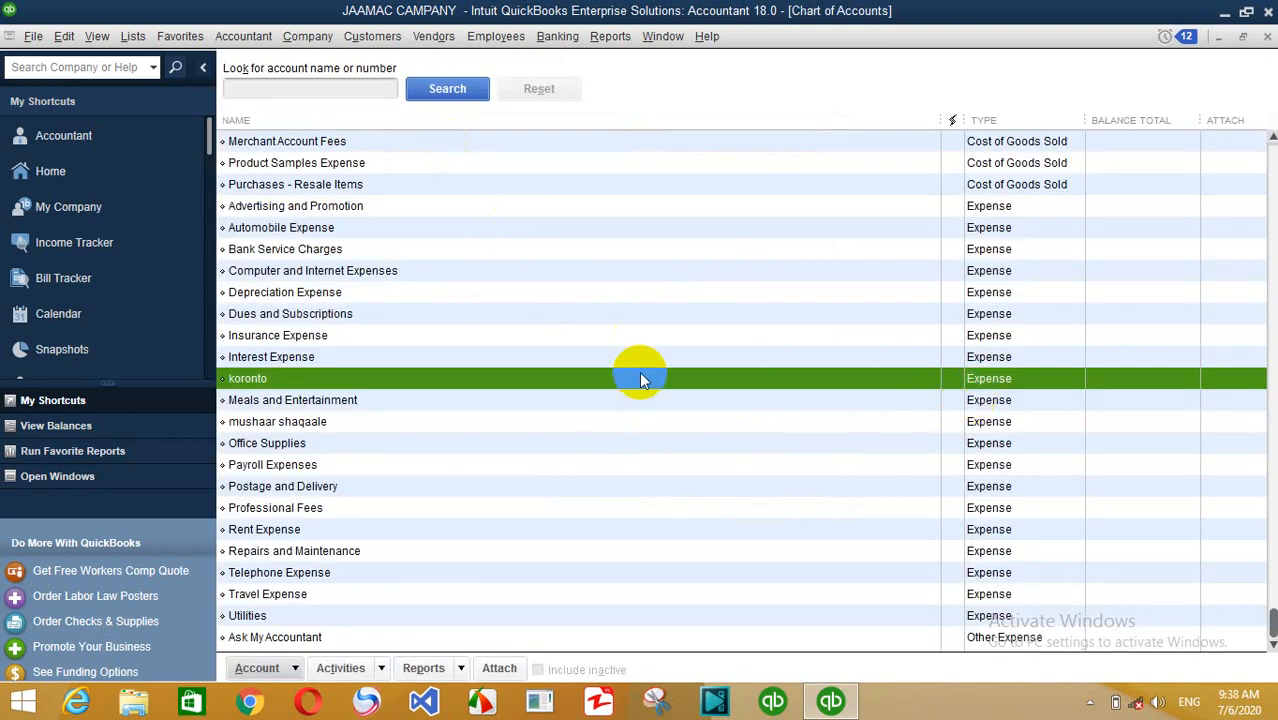
{"action": "key", "text": "Escape"}
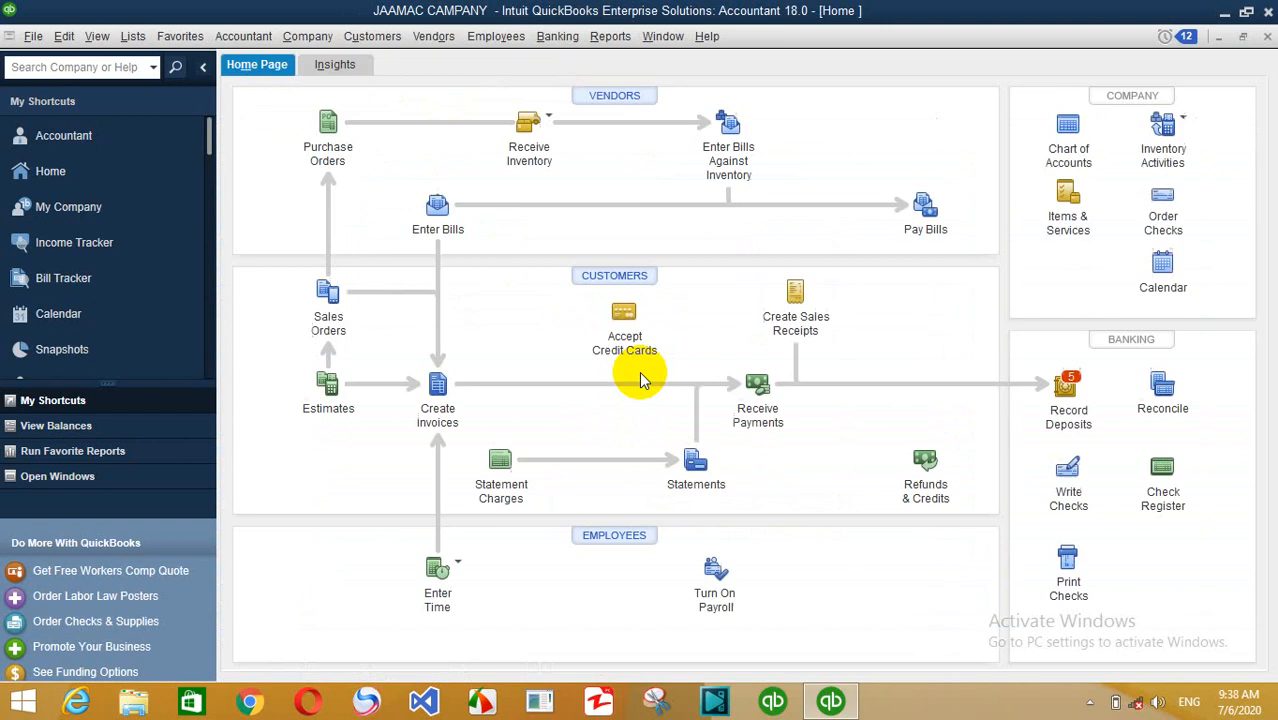
- Open a new check on the ALL CASH bank account and make it payable to "expence"
{"action": "left_click", "coordinate": [558, 38]}
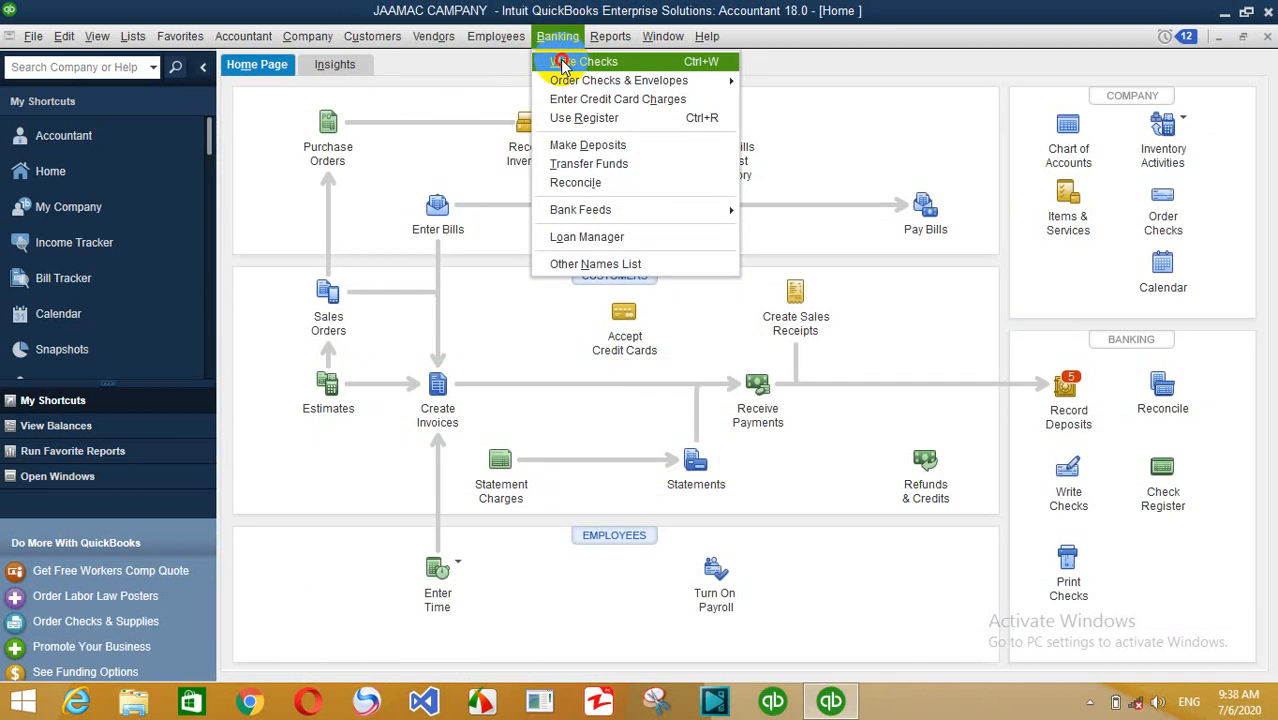
{"action": "left_click", "coordinate": [565, 63]}
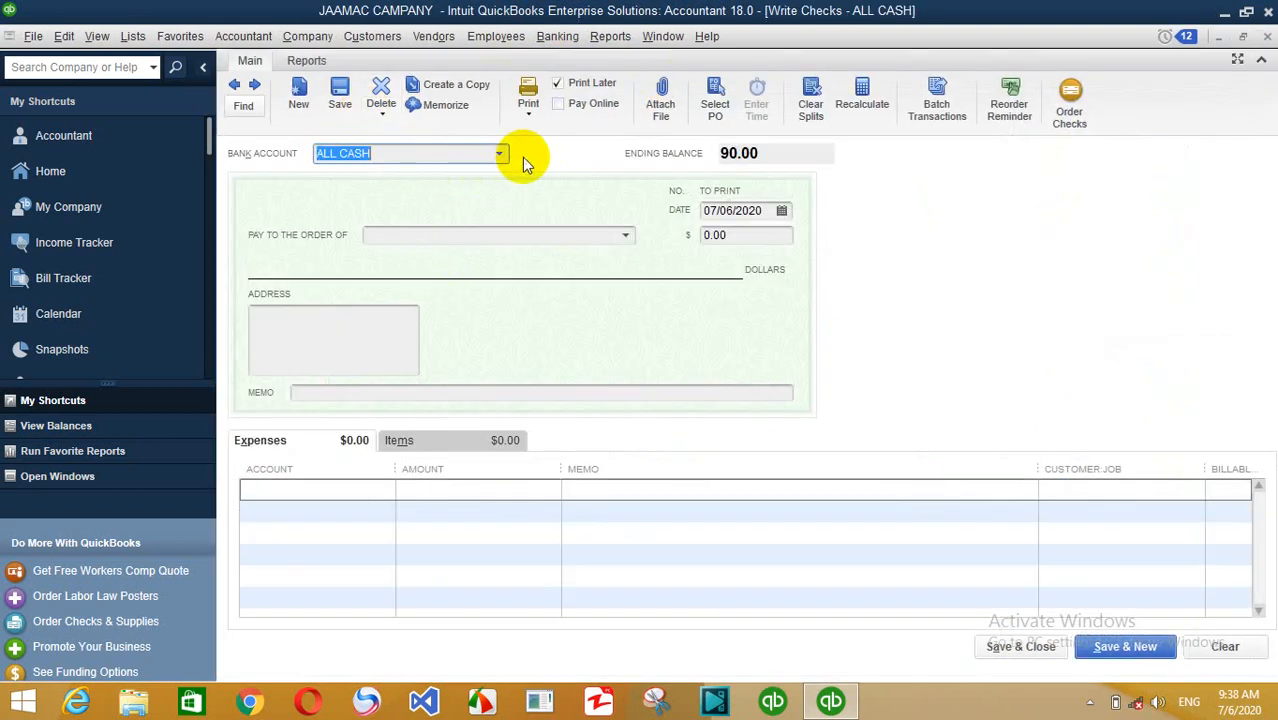
{"action": "left_click", "coordinate": [429, 236]}
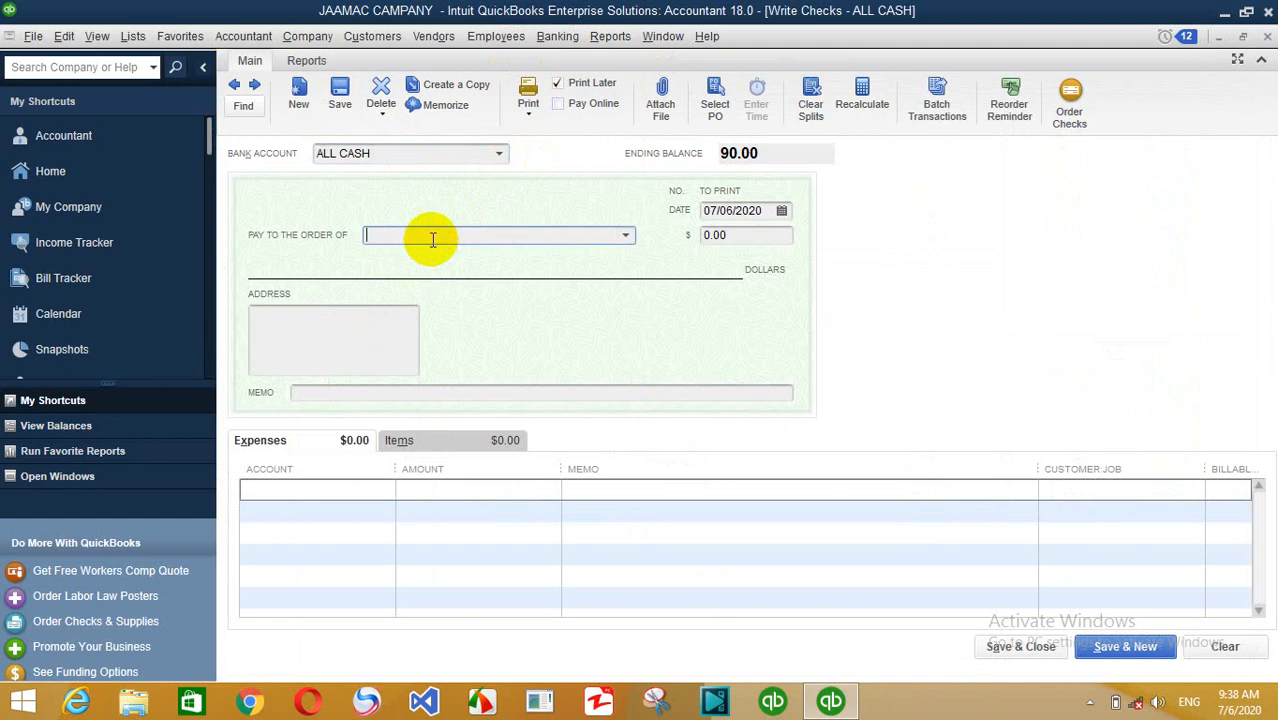
{"action": "type", "text": "e"}
{"action": "key", "text": "Tab"}
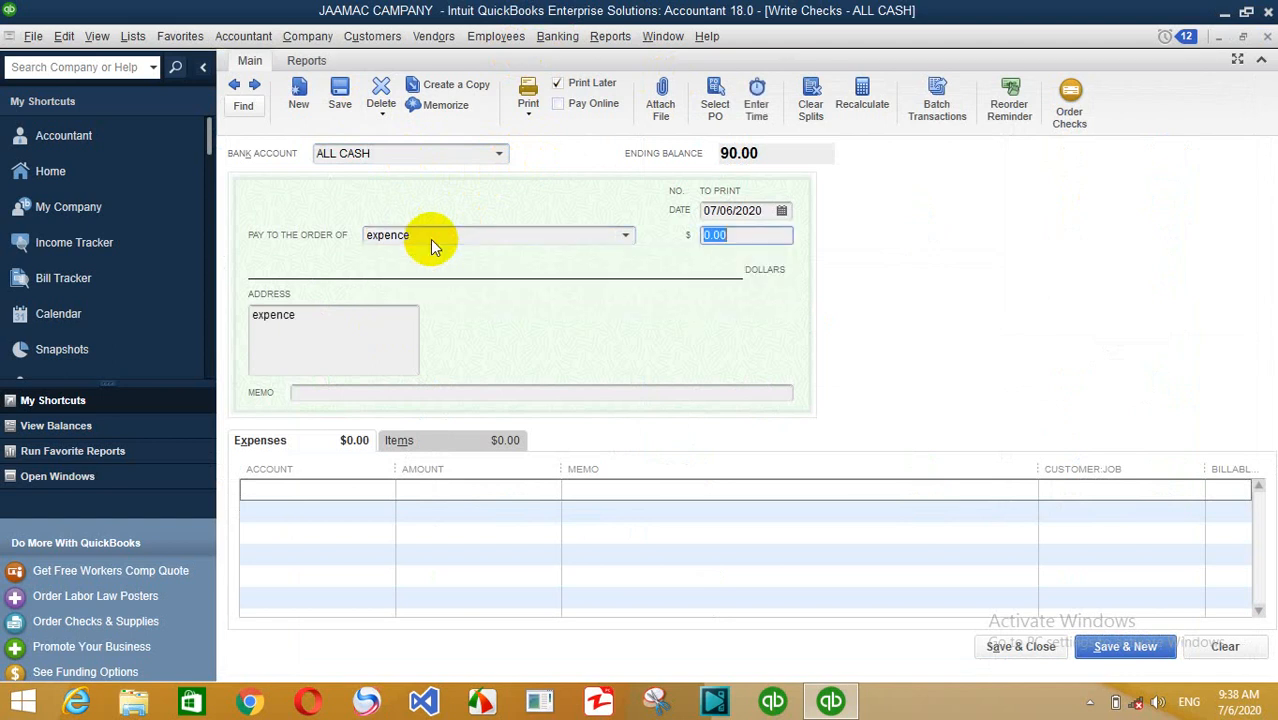
- Add an expense line to the check for the koronto account with an amount of 20
{"action": "left_click", "coordinate": [305, 491]}
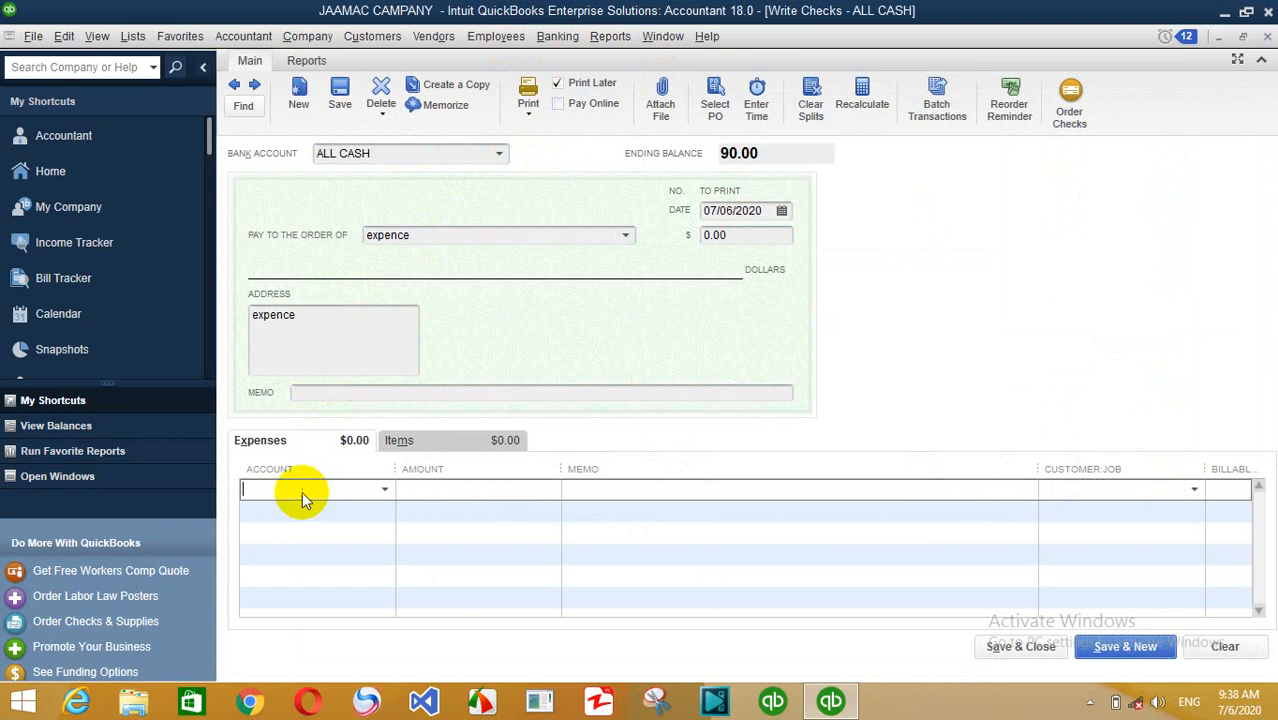
{"action": "type", "text": "koronto"}
{"action": "key", "text": "Tab"}
{"action": "type", "text": "20"}
{"action": "key", "text": "Tab"}
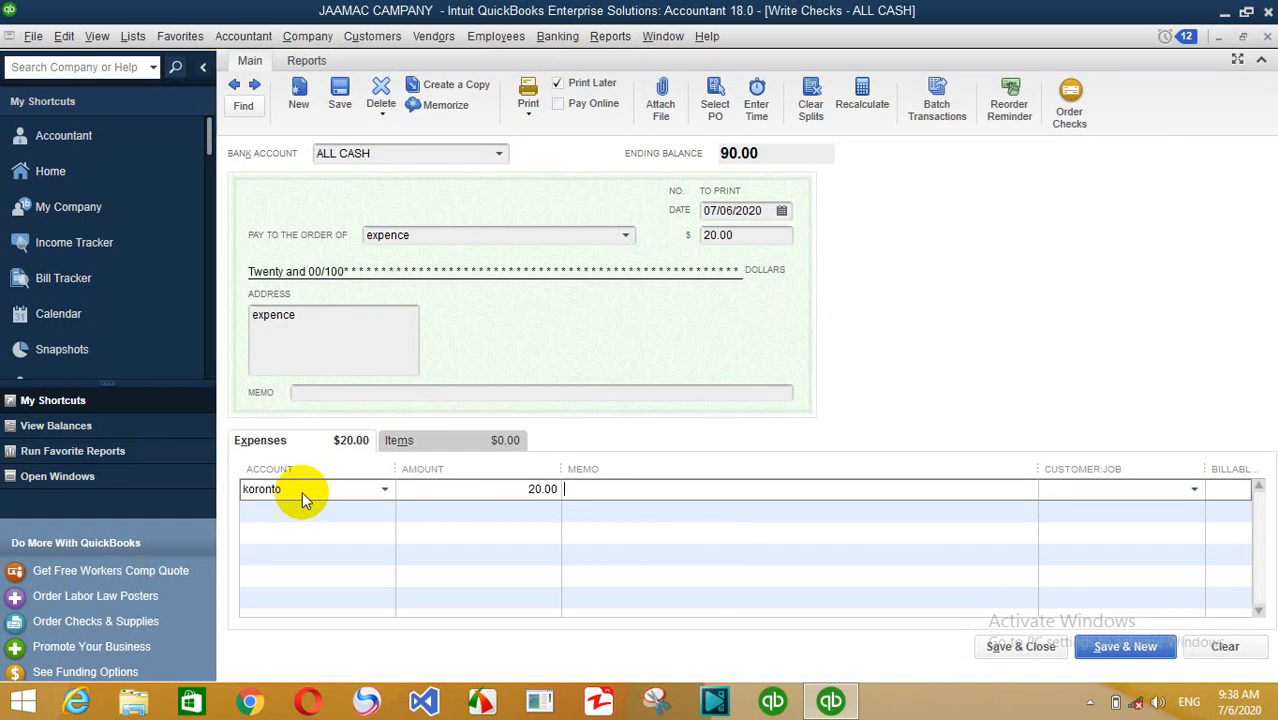
- Enter "koronto" as the expense line's memo, save the check and close Write Checks
{"action": "type", "text": "koronto"}
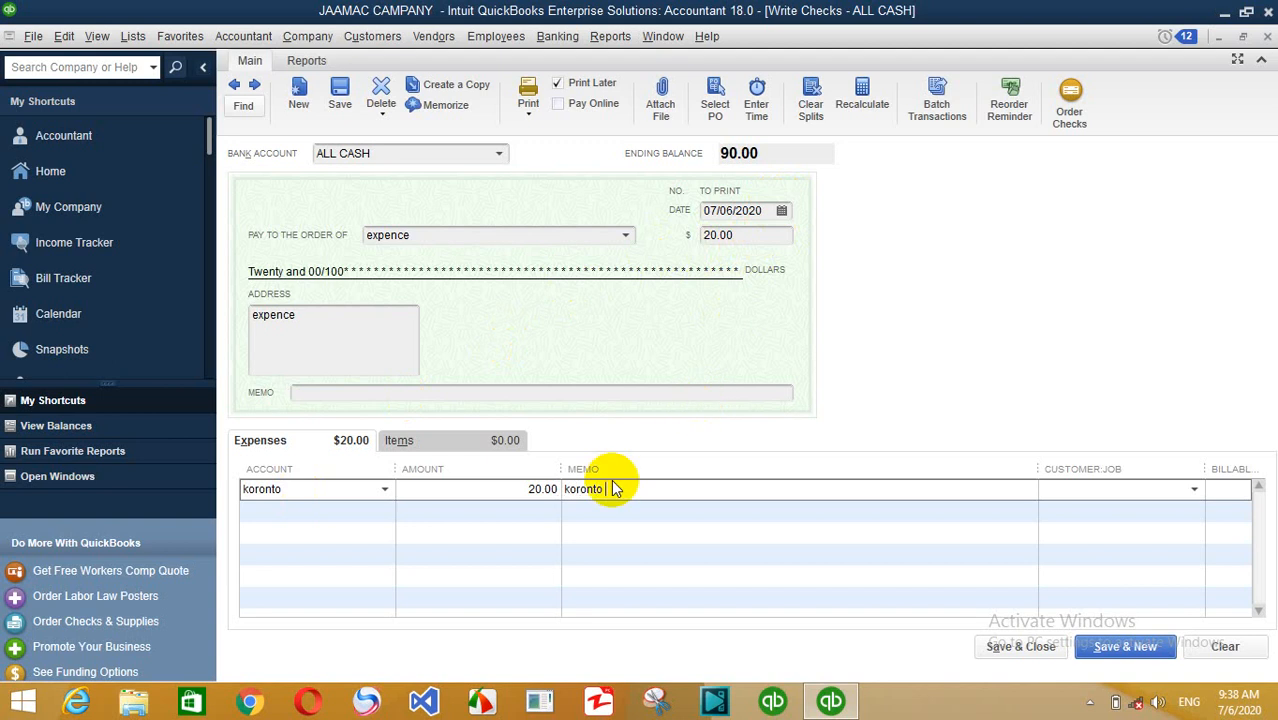
{"action": "key", "text": "Return"}
{"action": "key", "text": "Escape"}
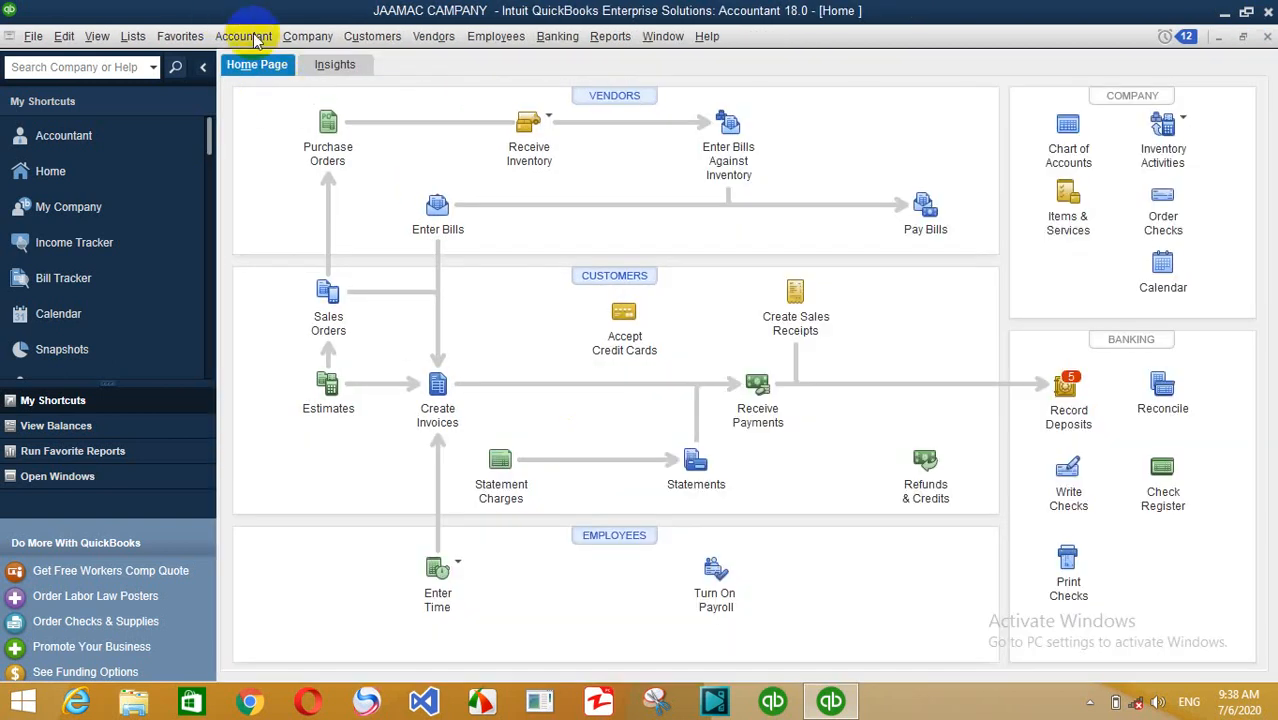
- Open the Chart of Accounts and search for the koronto account with "kor"
{"action": "left_click", "coordinate": [258, 42]}
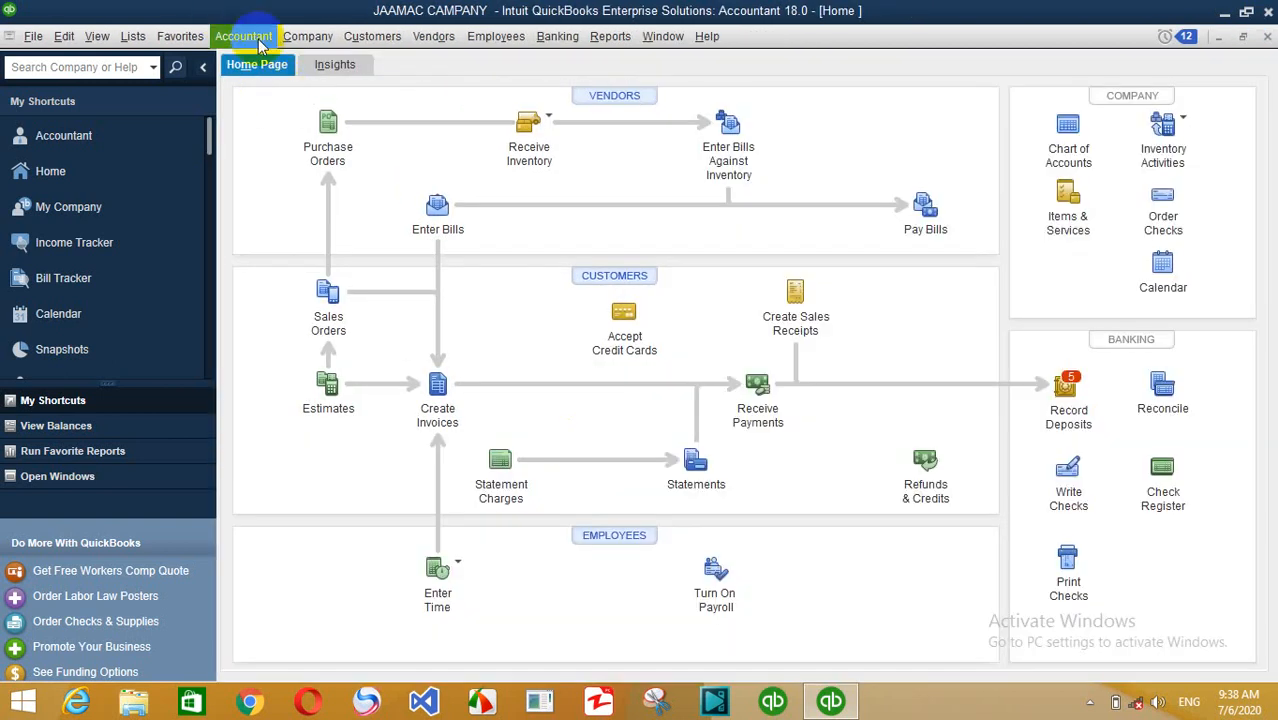
{"action": "left_click", "coordinate": [610, 37]}
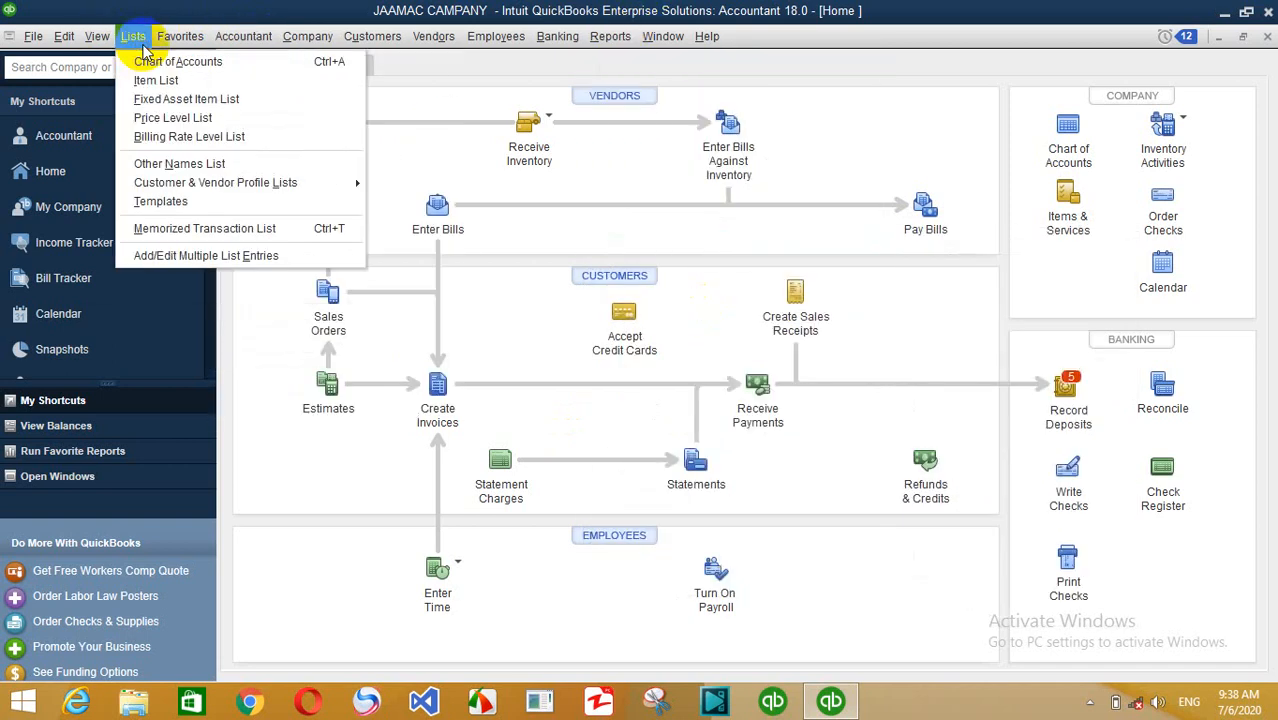
{"action": "left_click", "coordinate": [142, 42]}
{"action": "left_click", "coordinate": [142, 42]}
{"action": "left_click", "coordinate": [154, 63]}
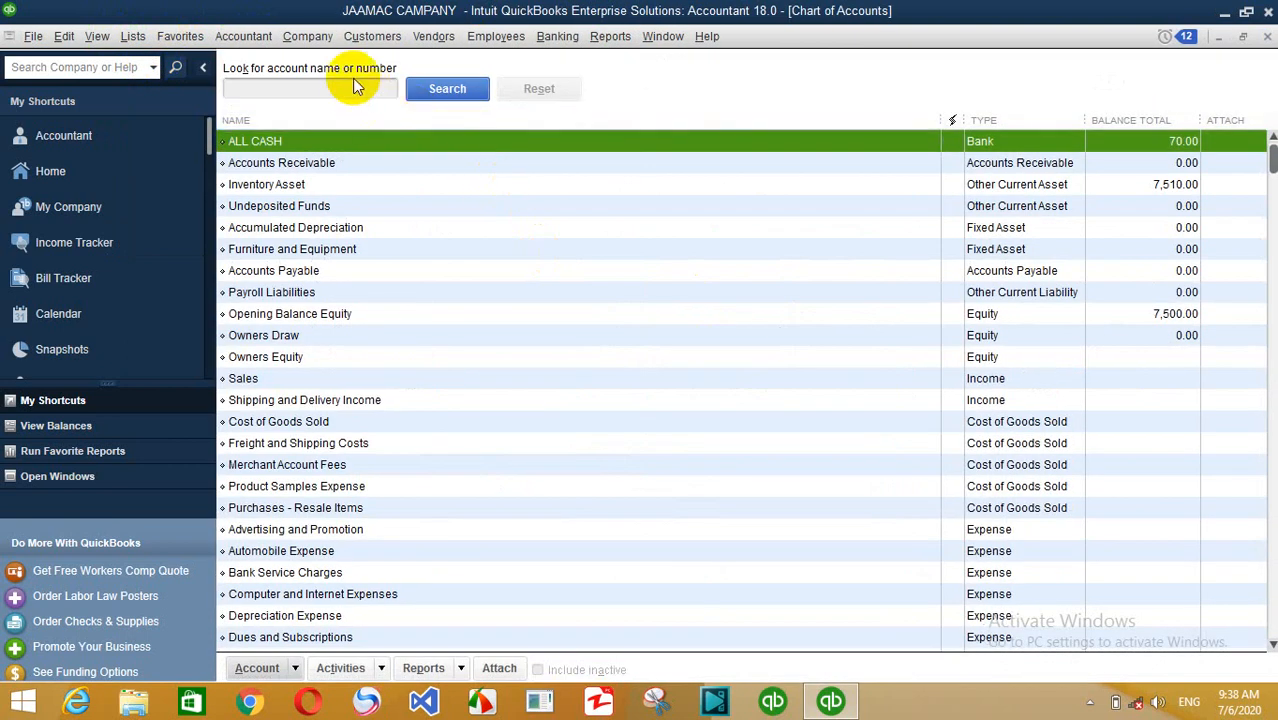
{"action": "left_click", "coordinate": [353, 88]}
{"action": "type", "text": "kor"}
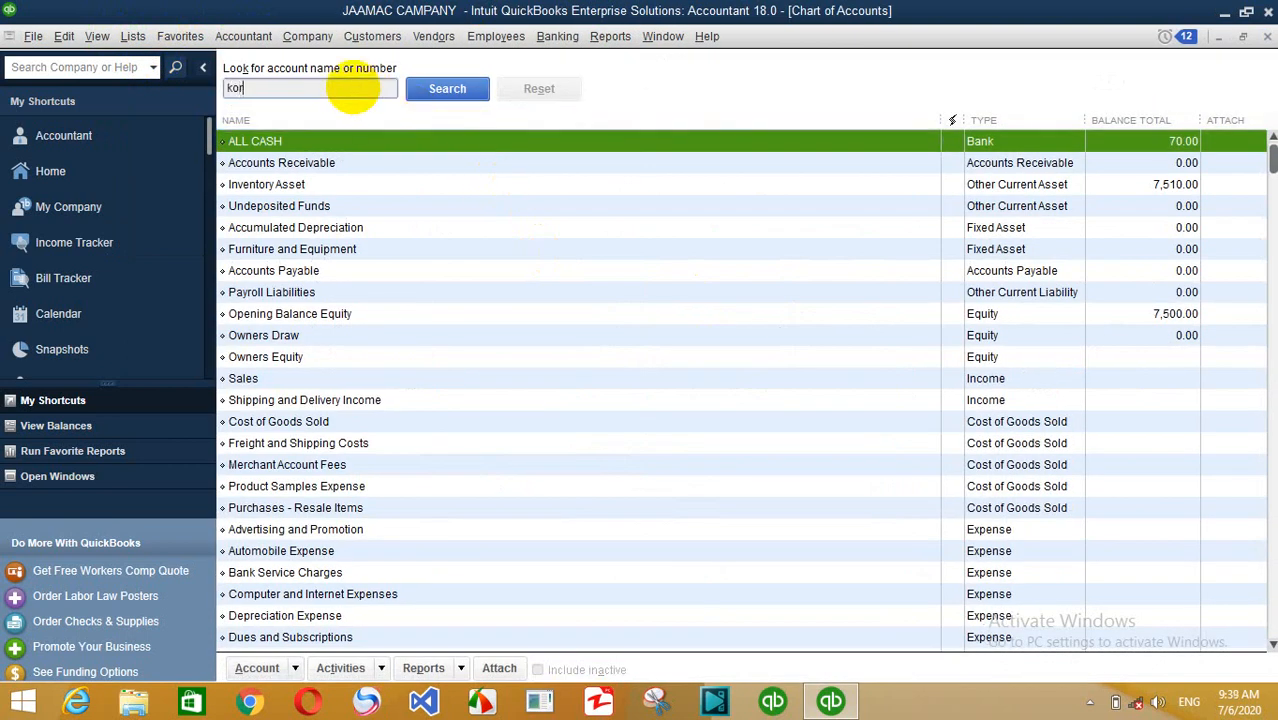
{"action": "key", "text": "Return"}
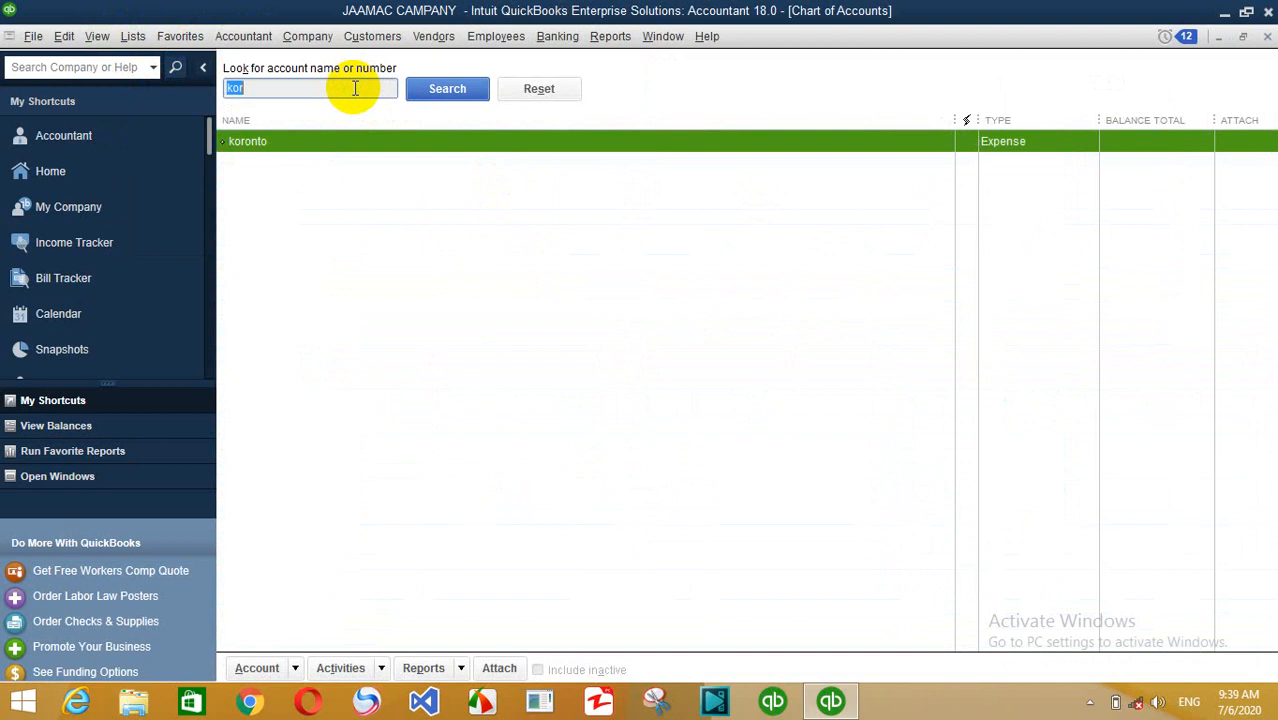
- Review the QuickReport of the koronto account, then close the report and the Chart of Accounts
{"action": "key", "text": "ctrl+q"}
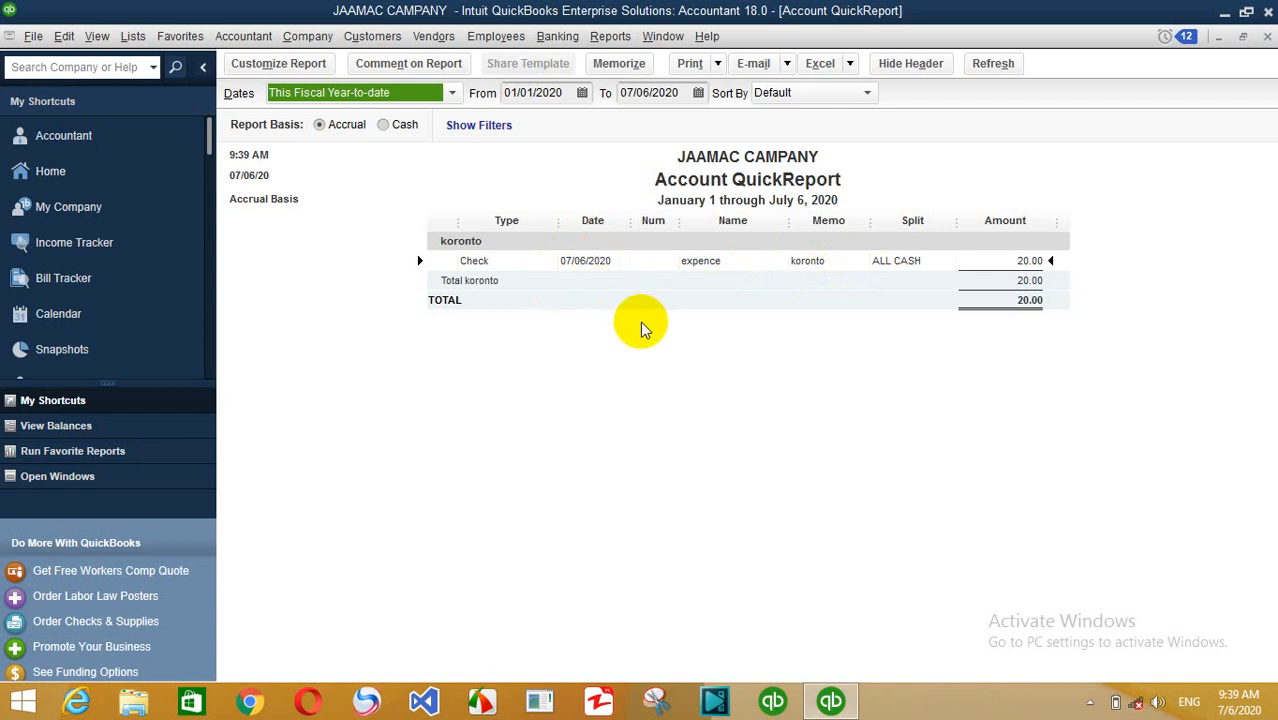
{"action": "key", "text": "Escape"}
{"action": "type", "text": "1"}
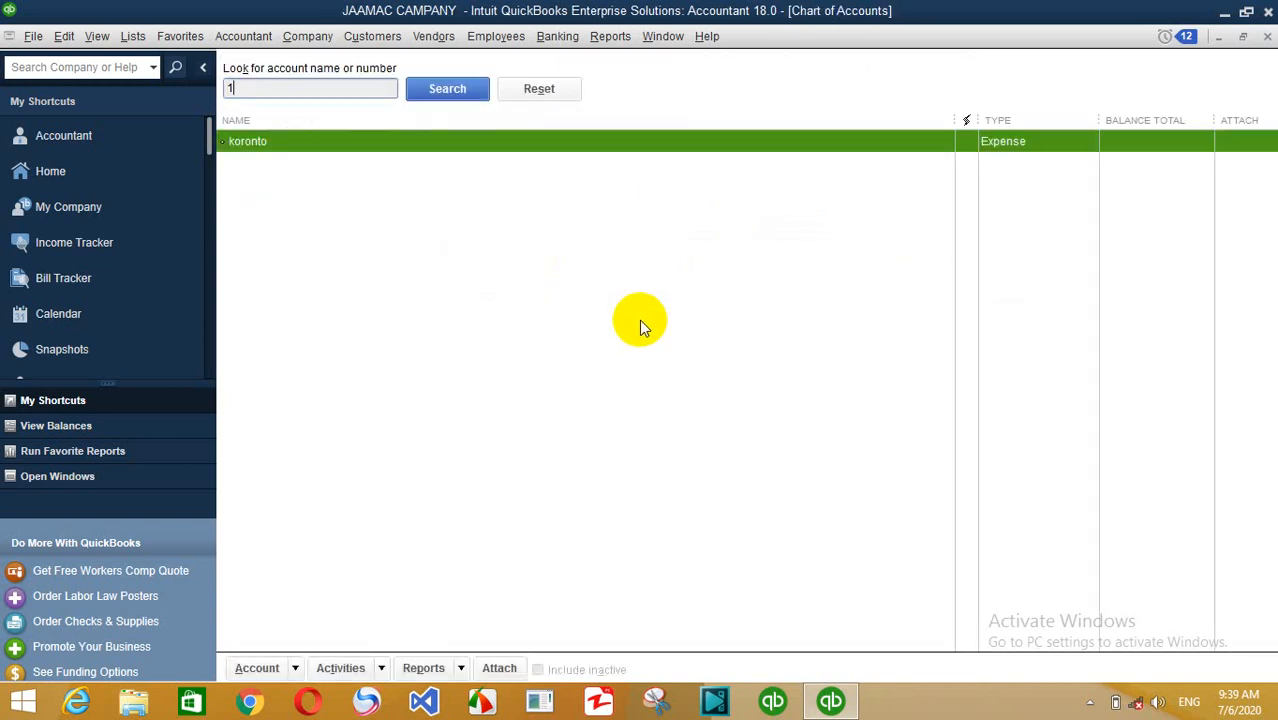
{"action": "key", "text": "Escape"}
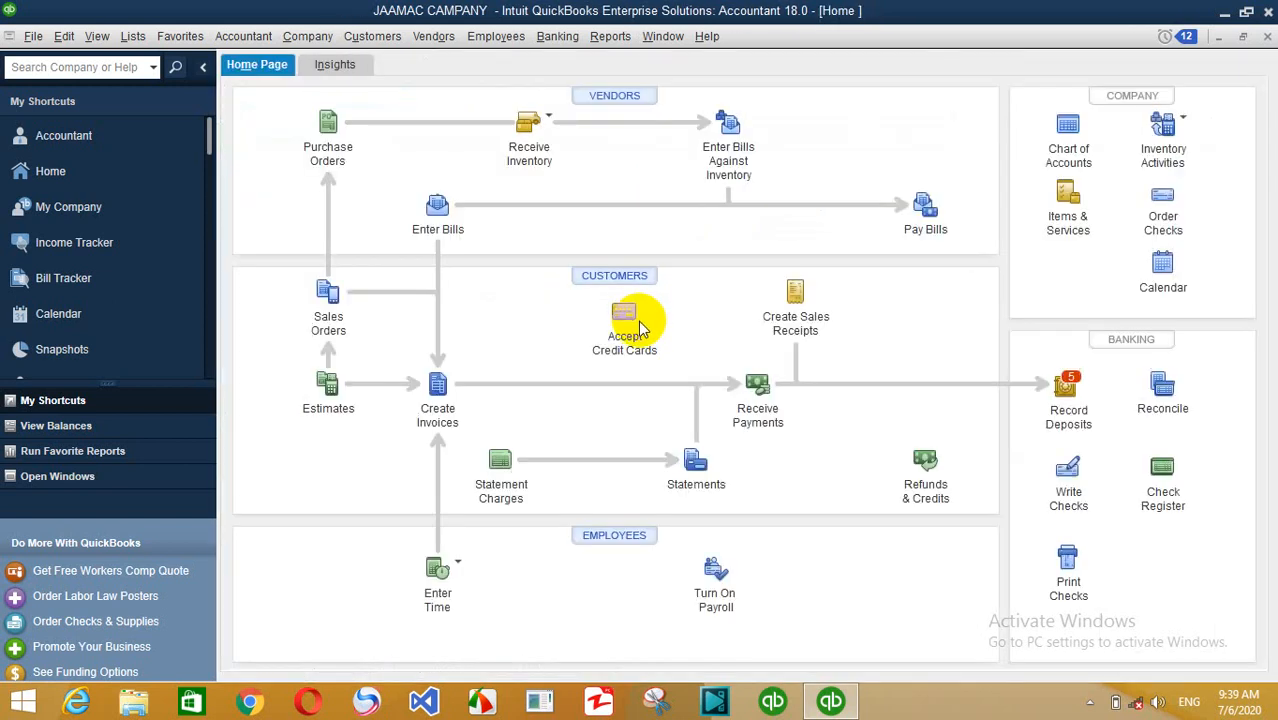
- Check the balance of the ALL CASH bank account in the Chart of Accounts and close the list
{"action": "left_click", "coordinate": [1070, 135]}
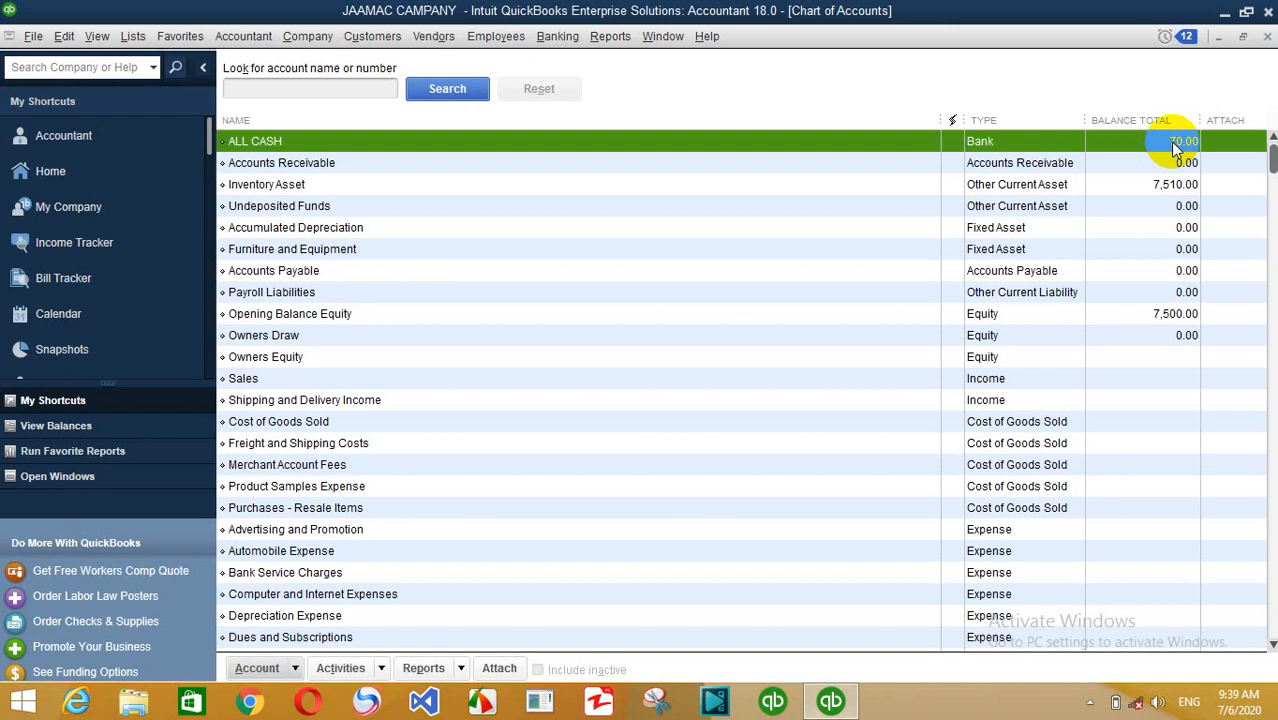
{"action": "key", "text": "Escape"}
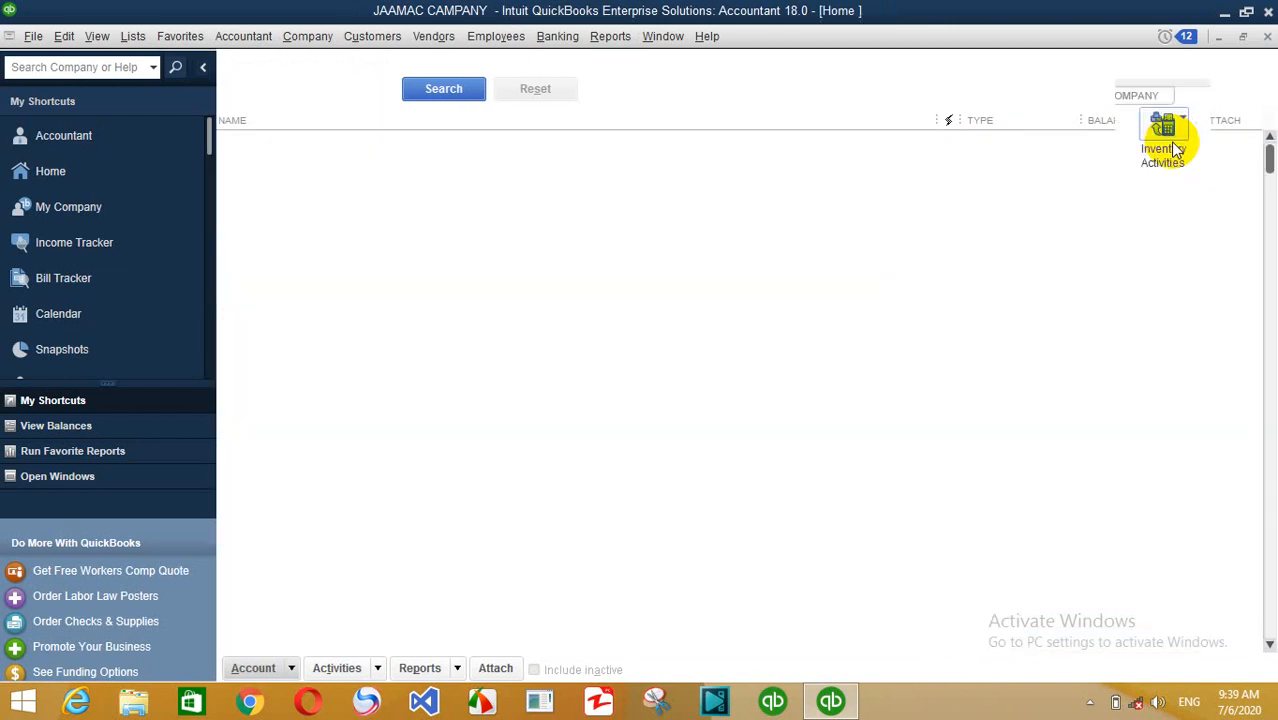